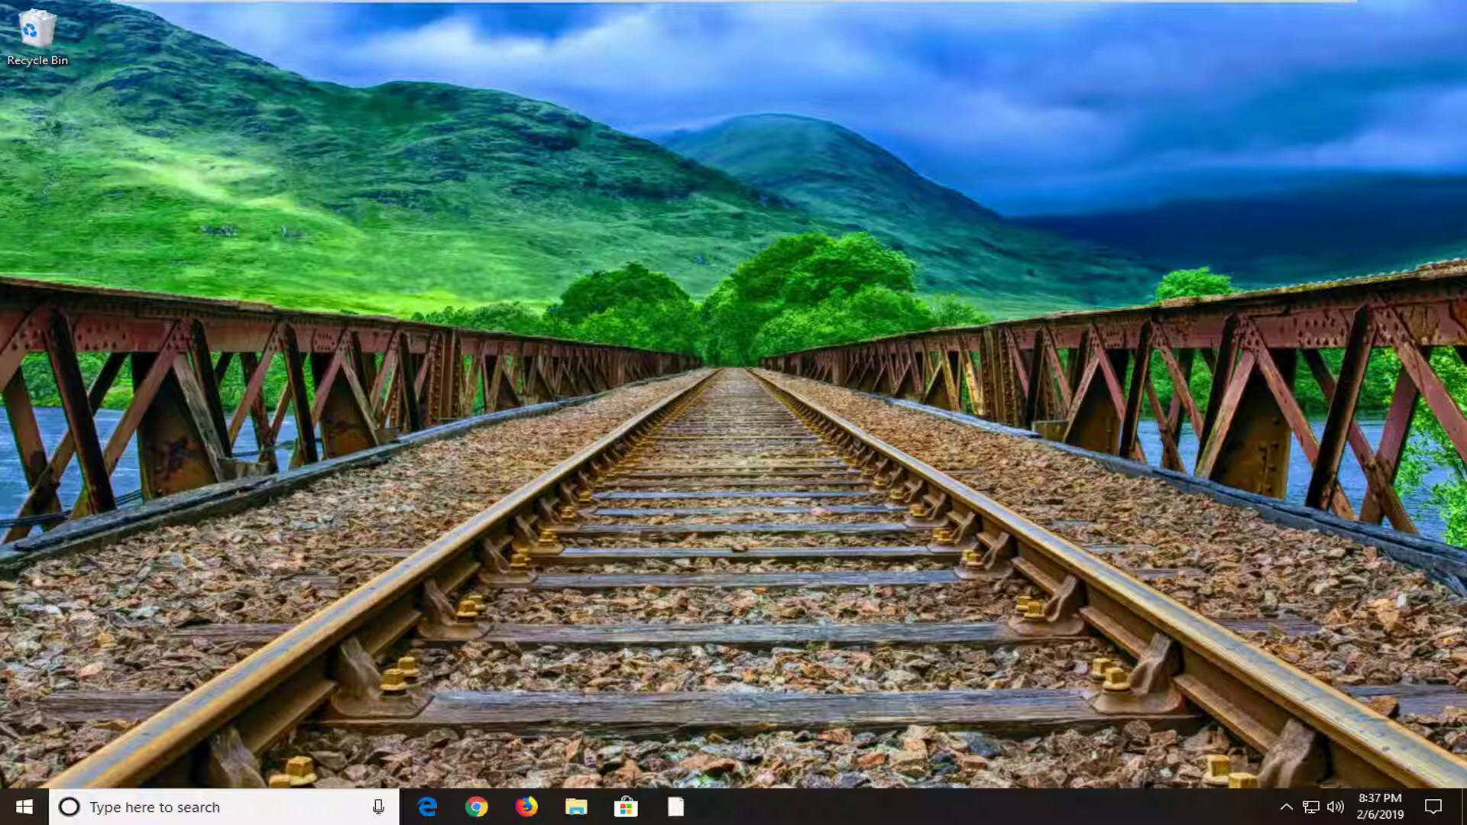
Search the Start menu for 'power options' and open Power & sleep settings
left_click(24, 808)
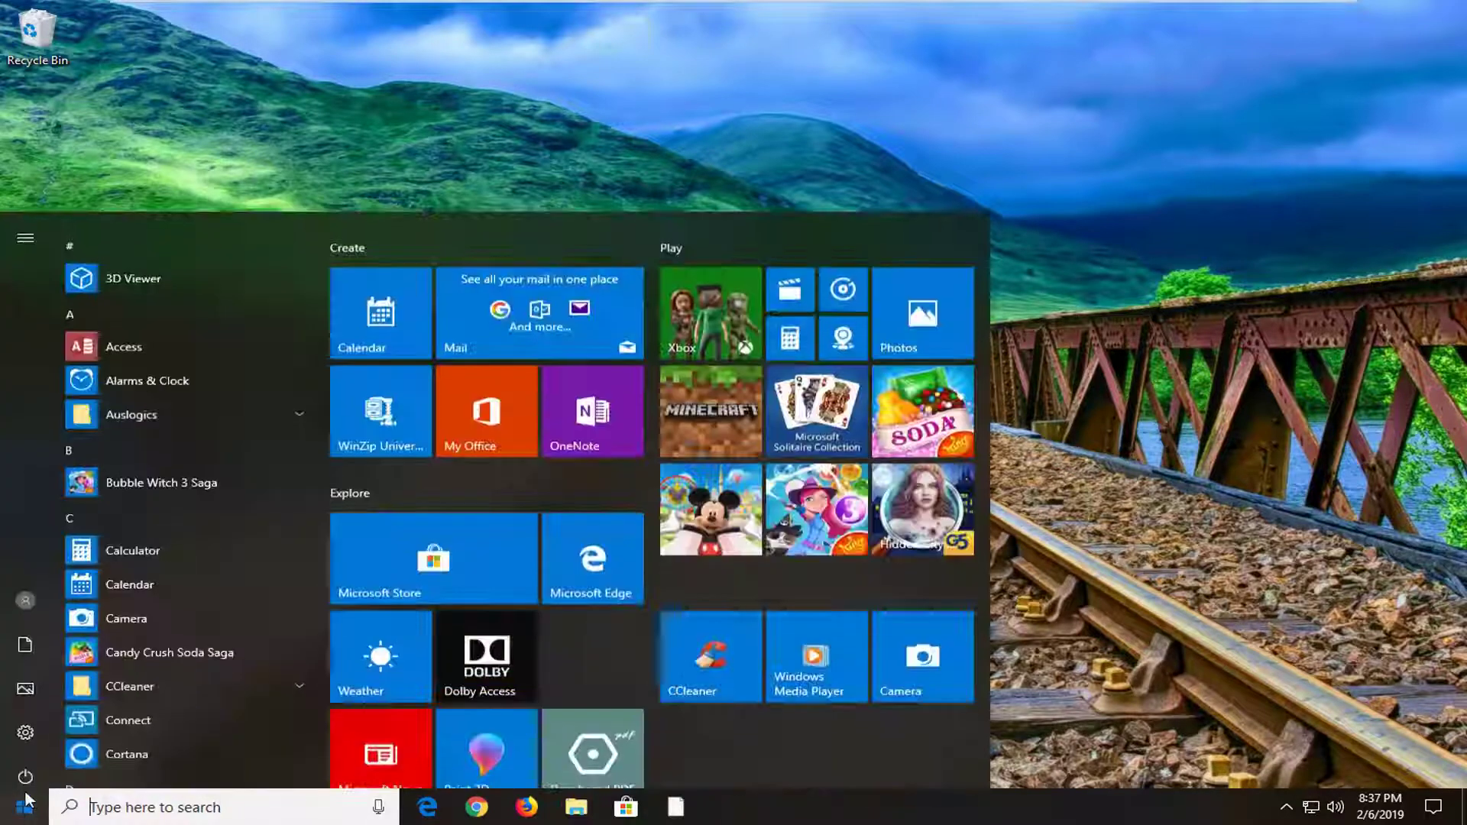
type("p")
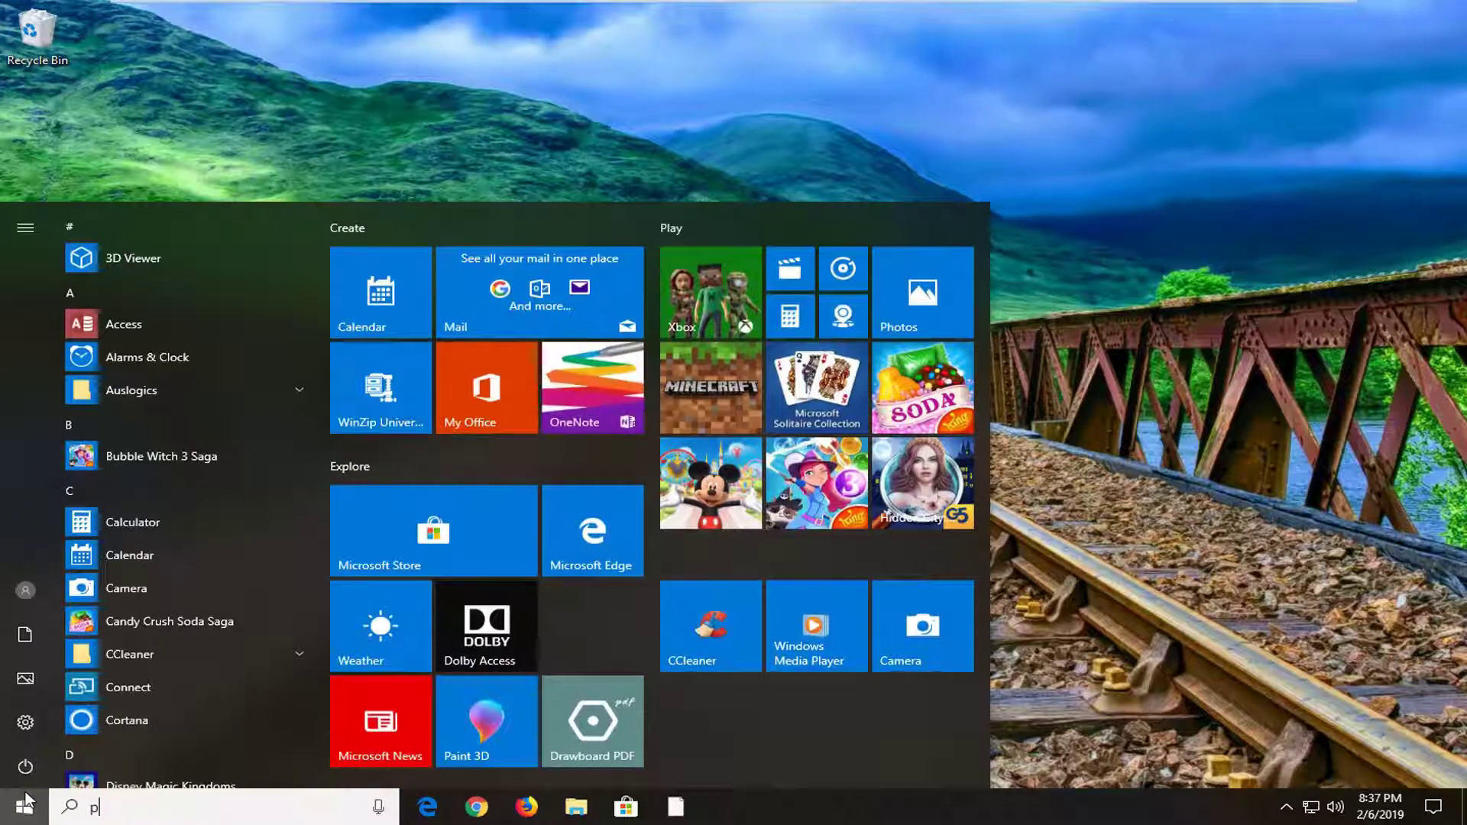
type("ow")
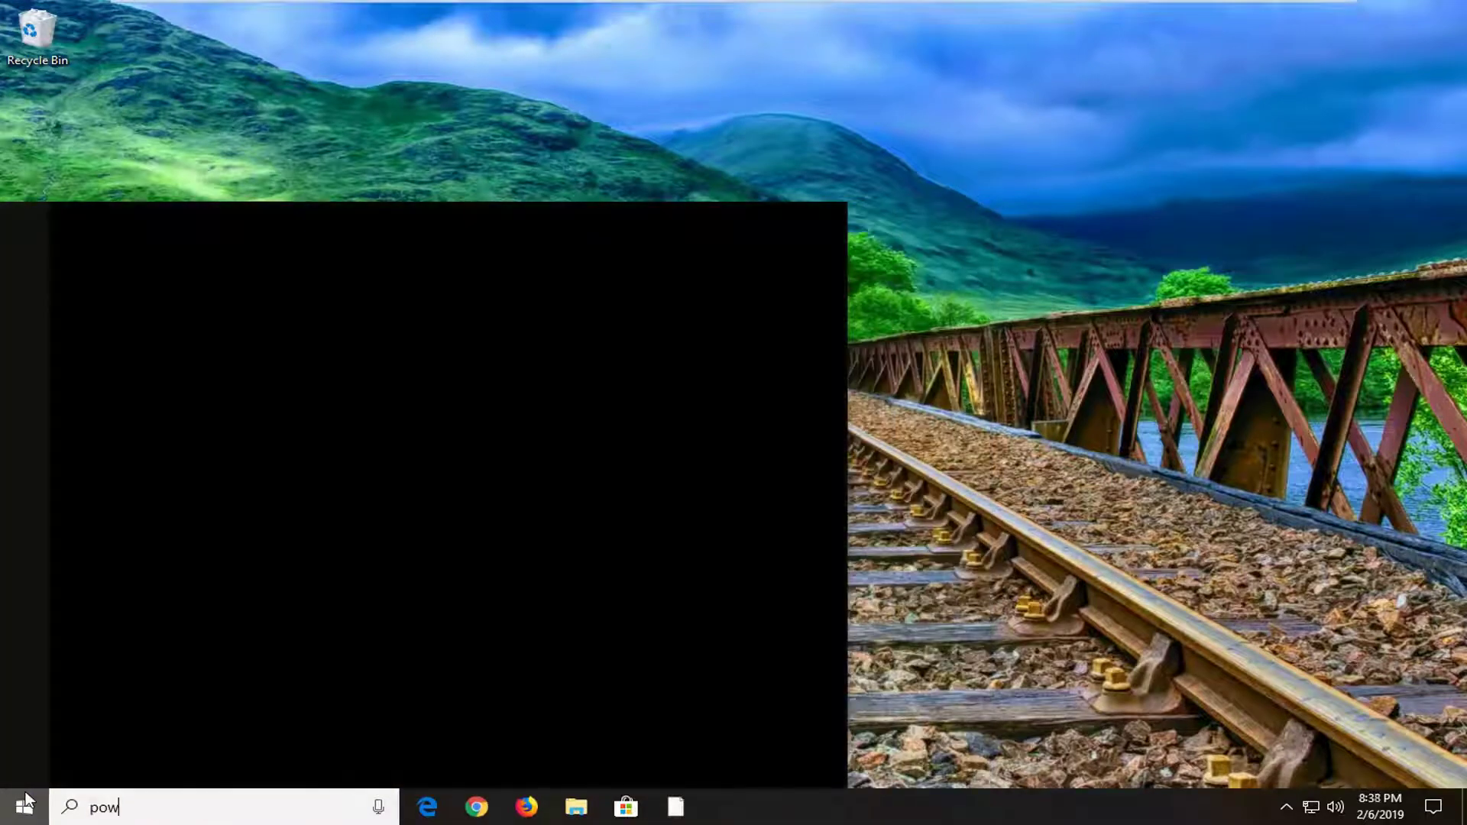
type("er options")
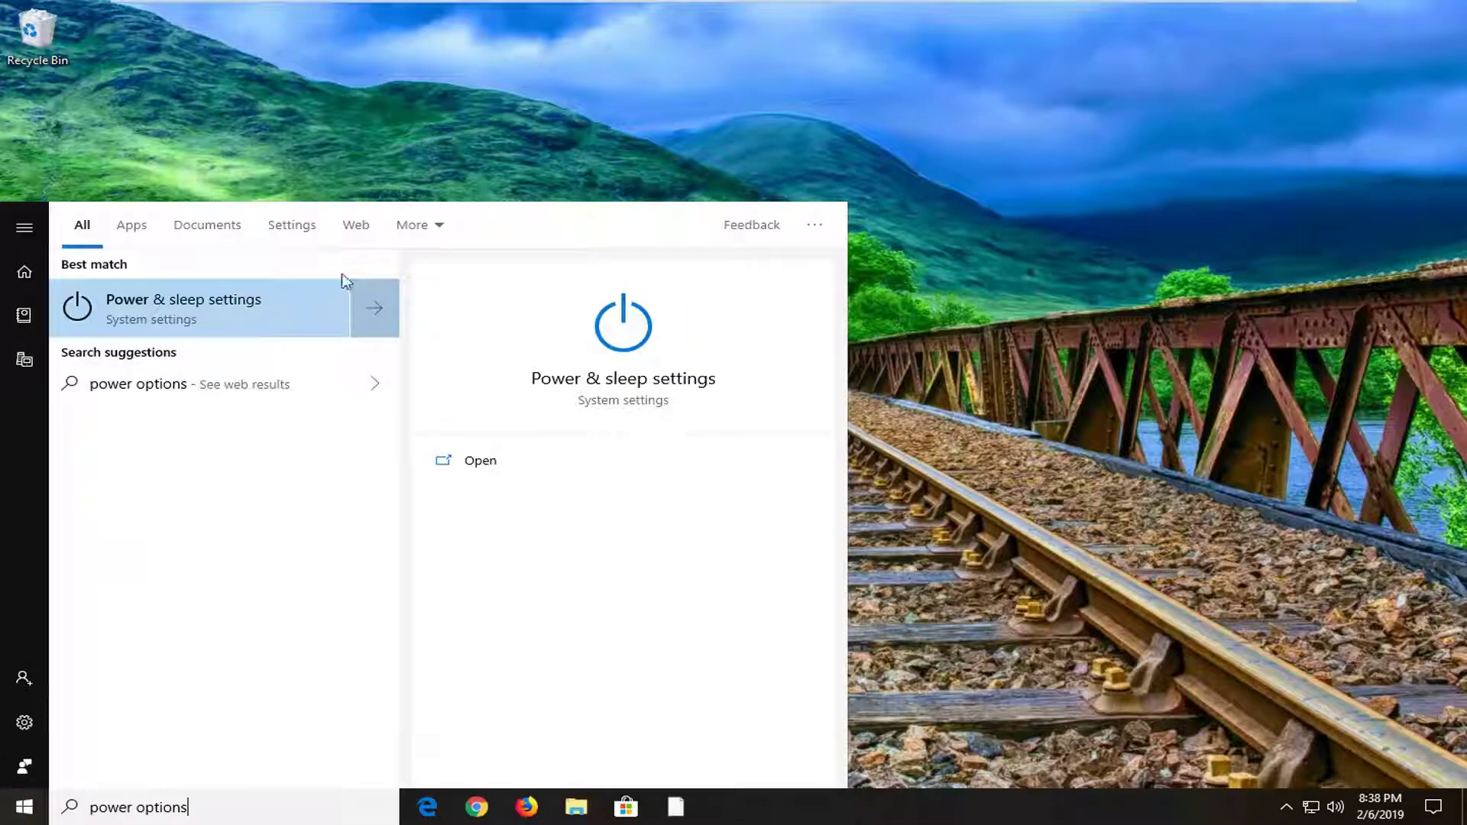
left_click(190, 311)
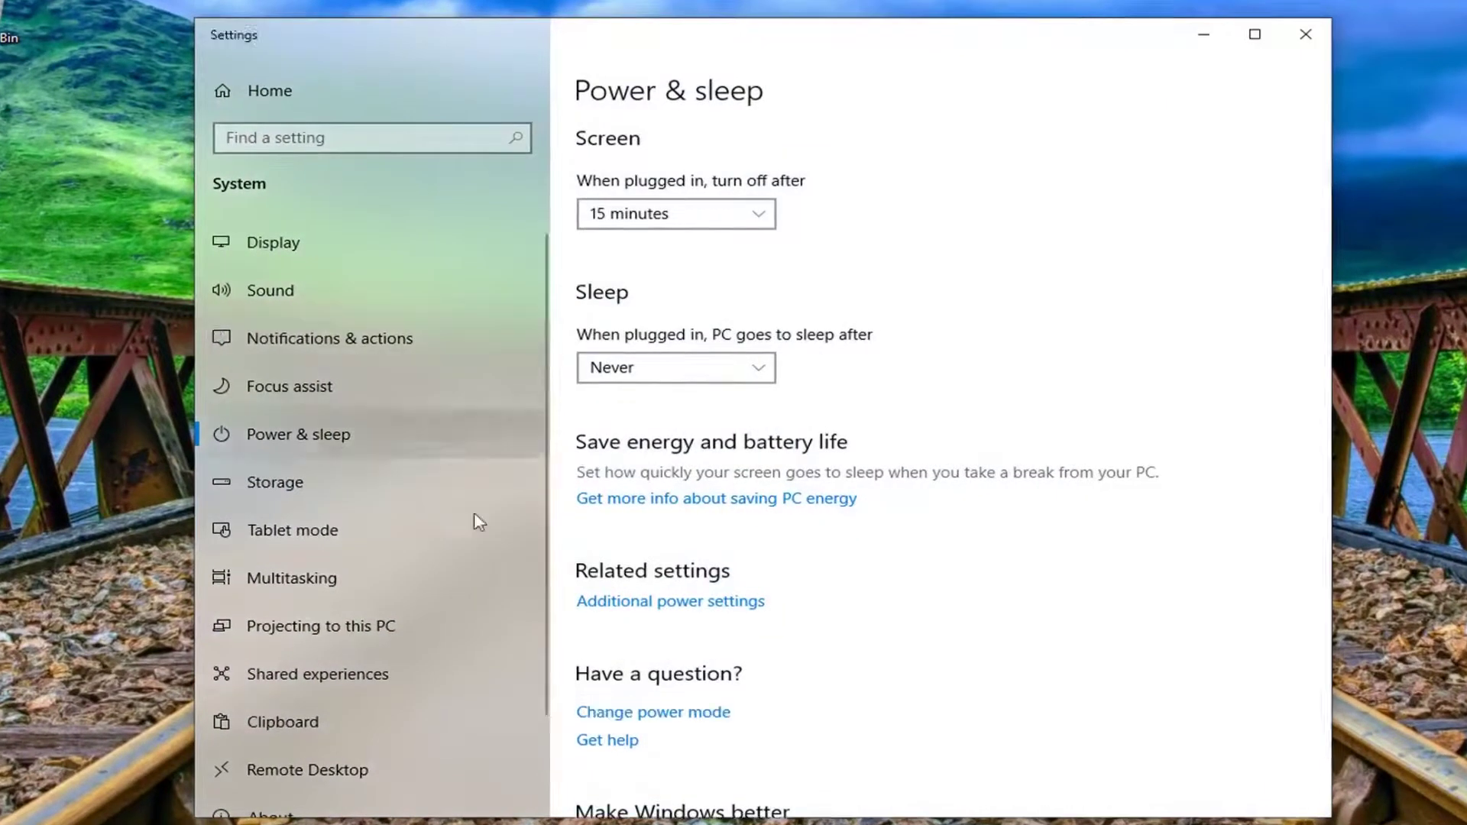
From Additional power settings, open the High performance plan's settings for editing
left_click(682, 616)
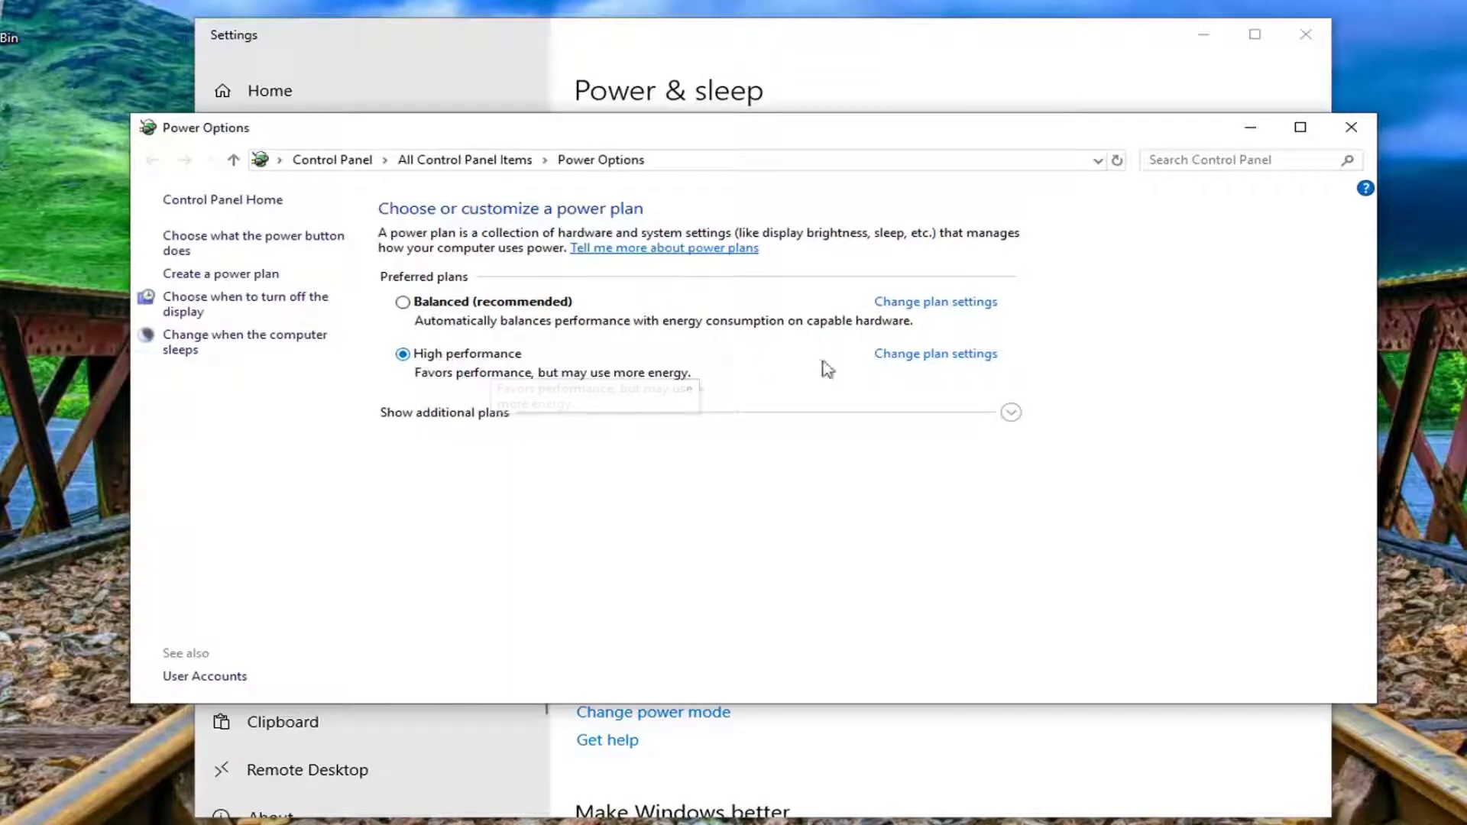
left_click(955, 361)
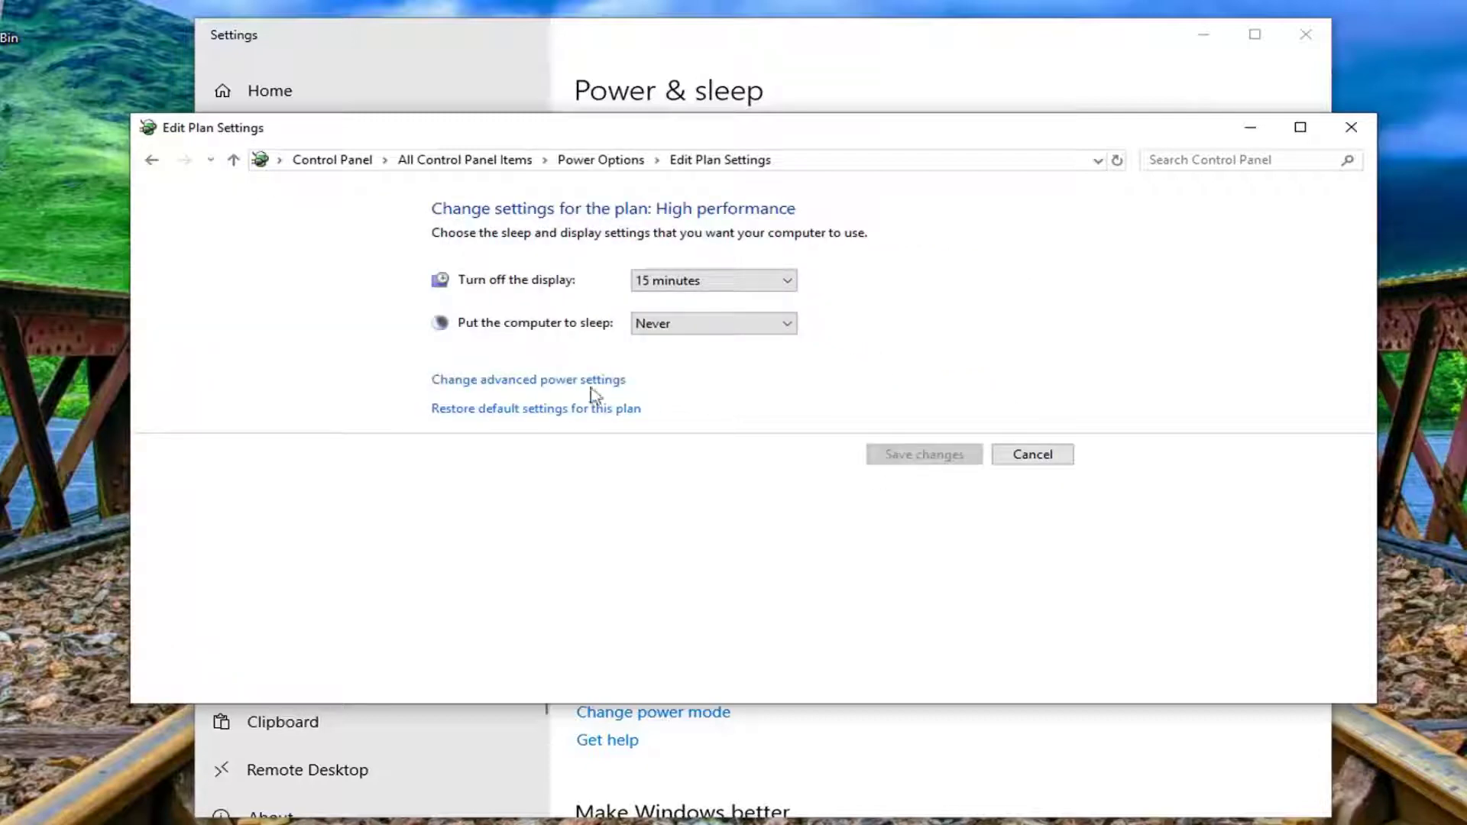
Set USB settings > USB selective suspend to Disabled in advanced settings, then apply and confirm
left_click(535, 390)
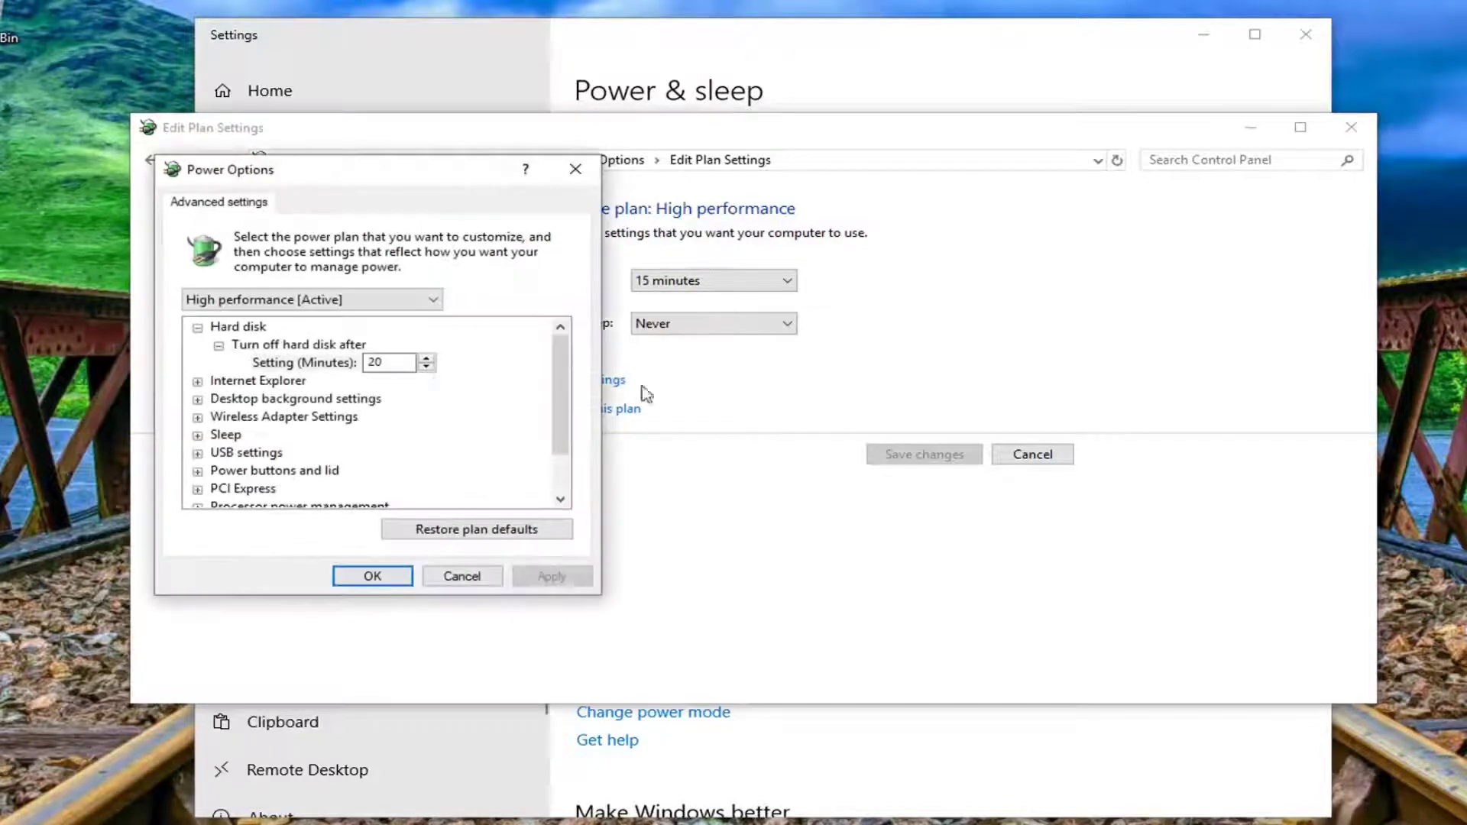
left_click_drag(432, 144, 792, 135)
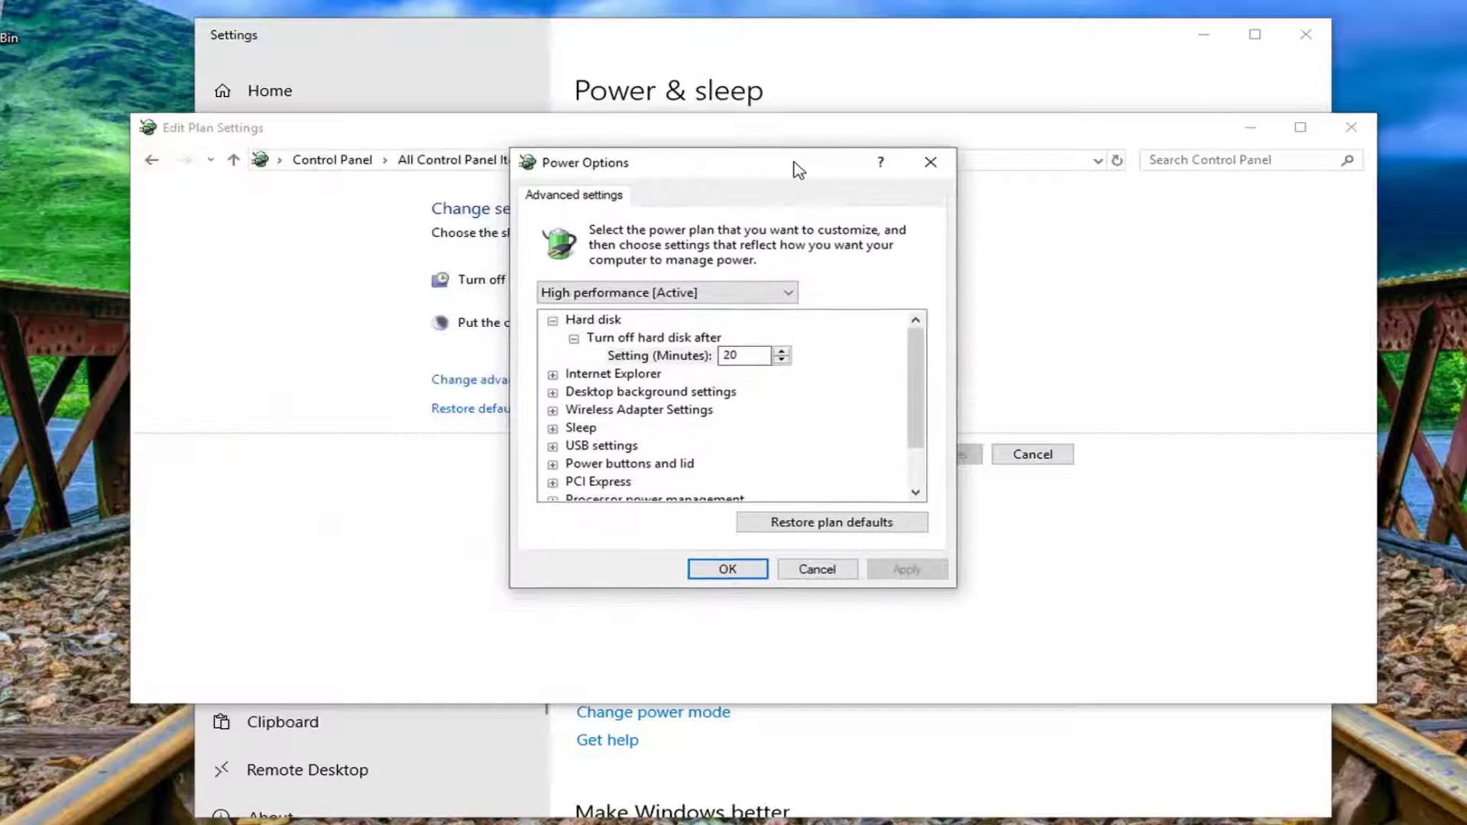
left_click(585, 445)
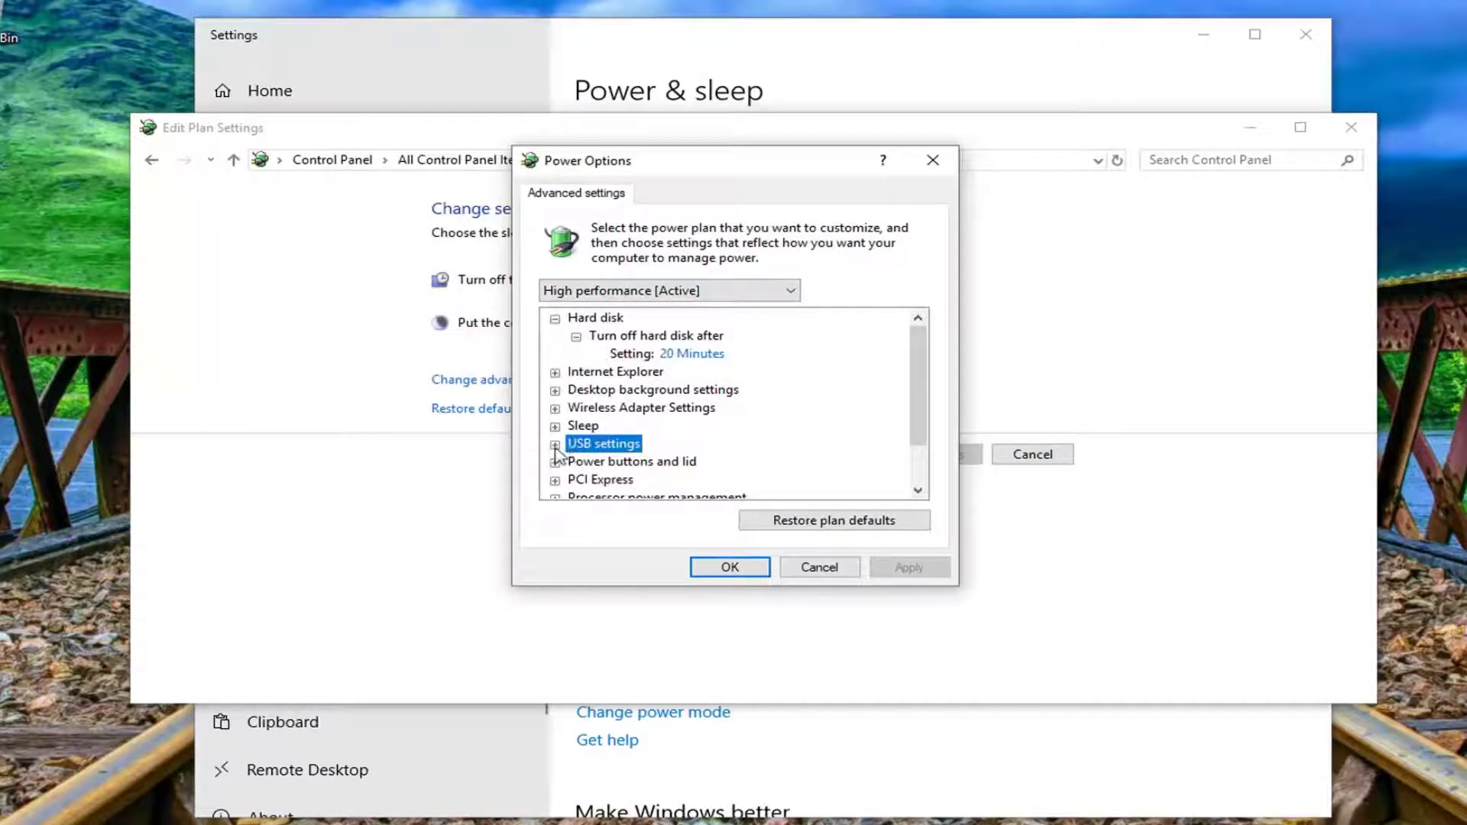
left_click(555, 445)
left_click(595, 463)
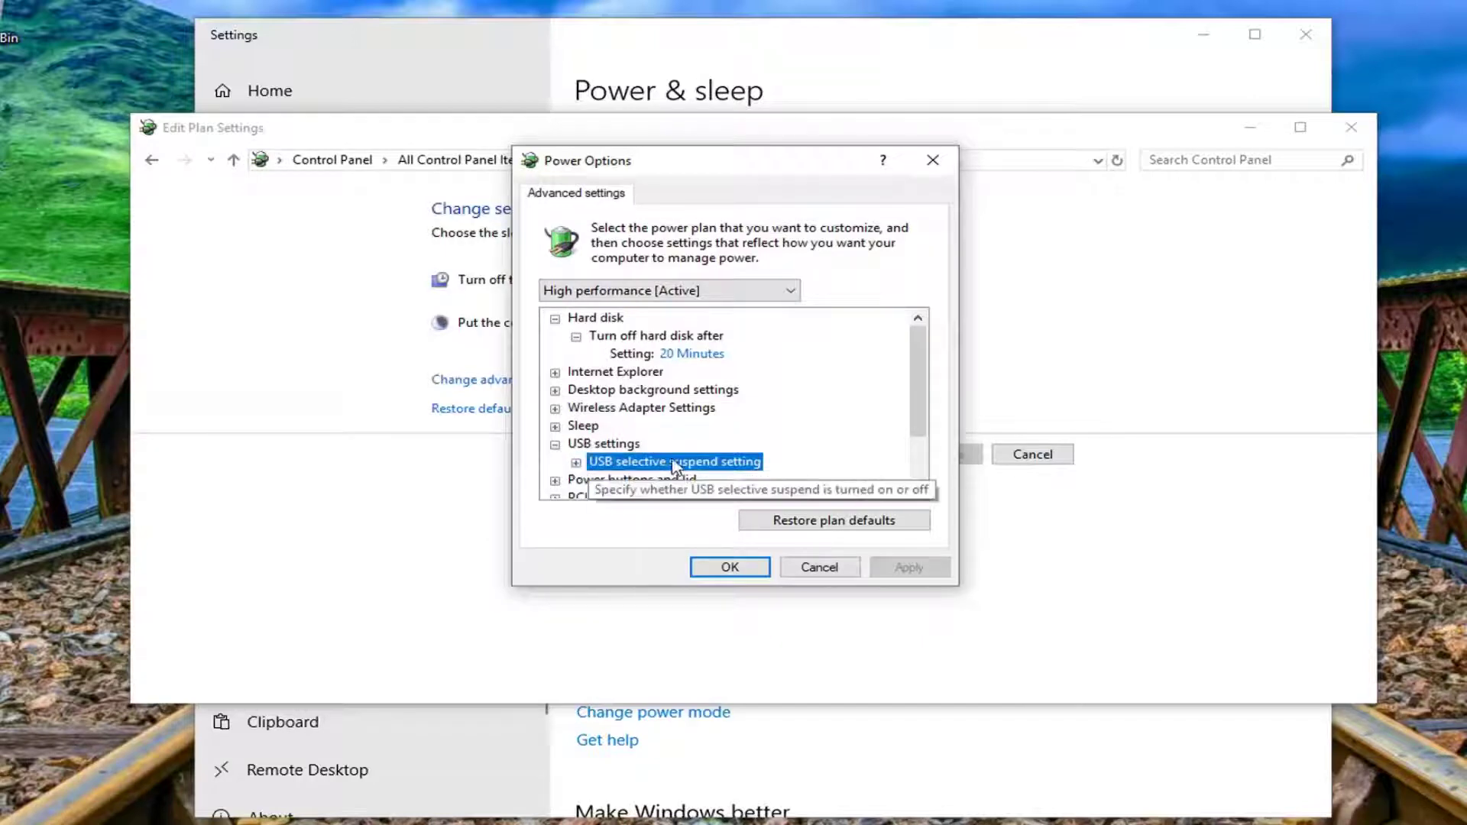
double_click(698, 463)
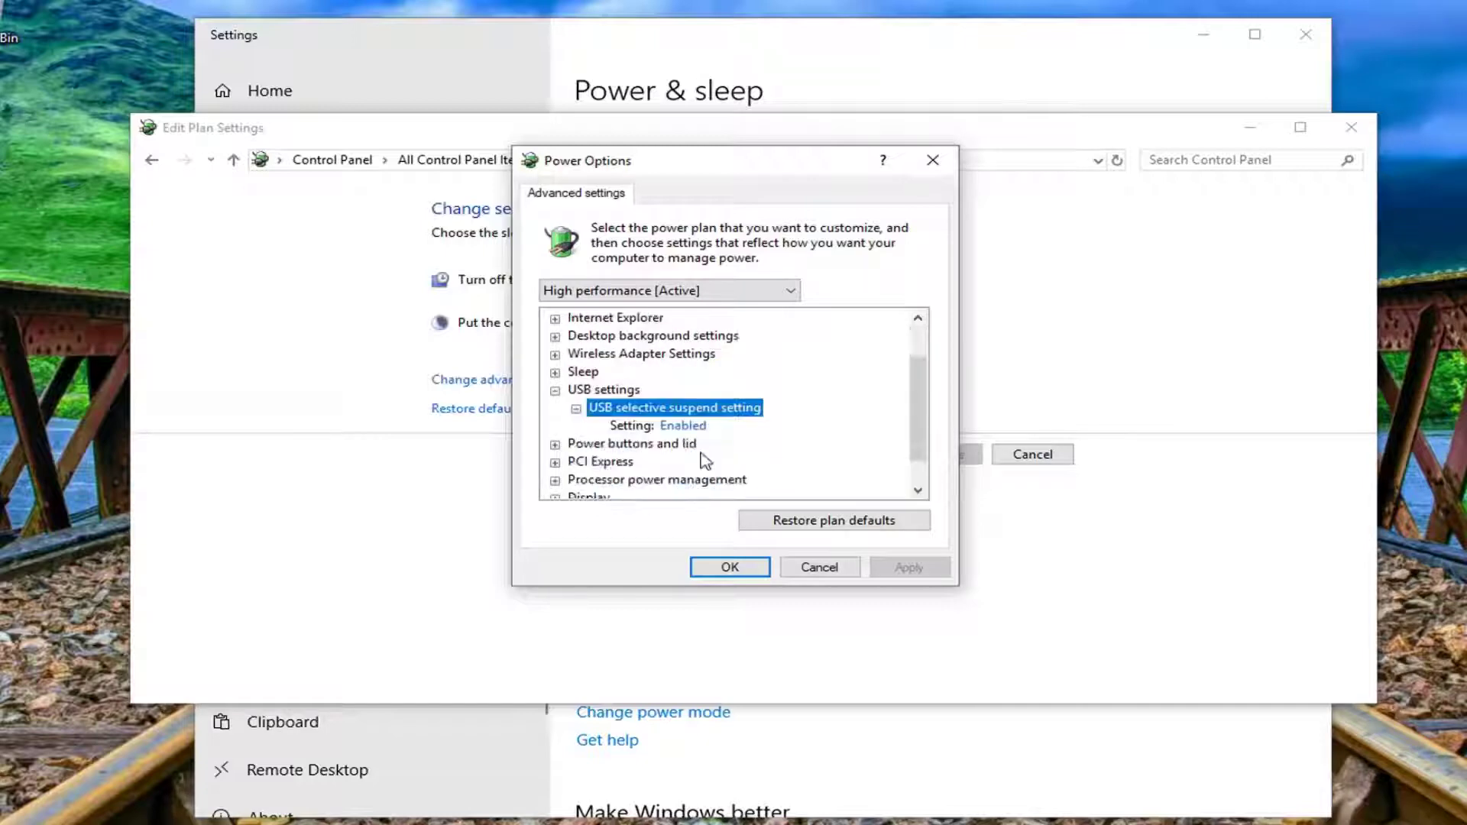
scroll(653, 447, "down", 1)
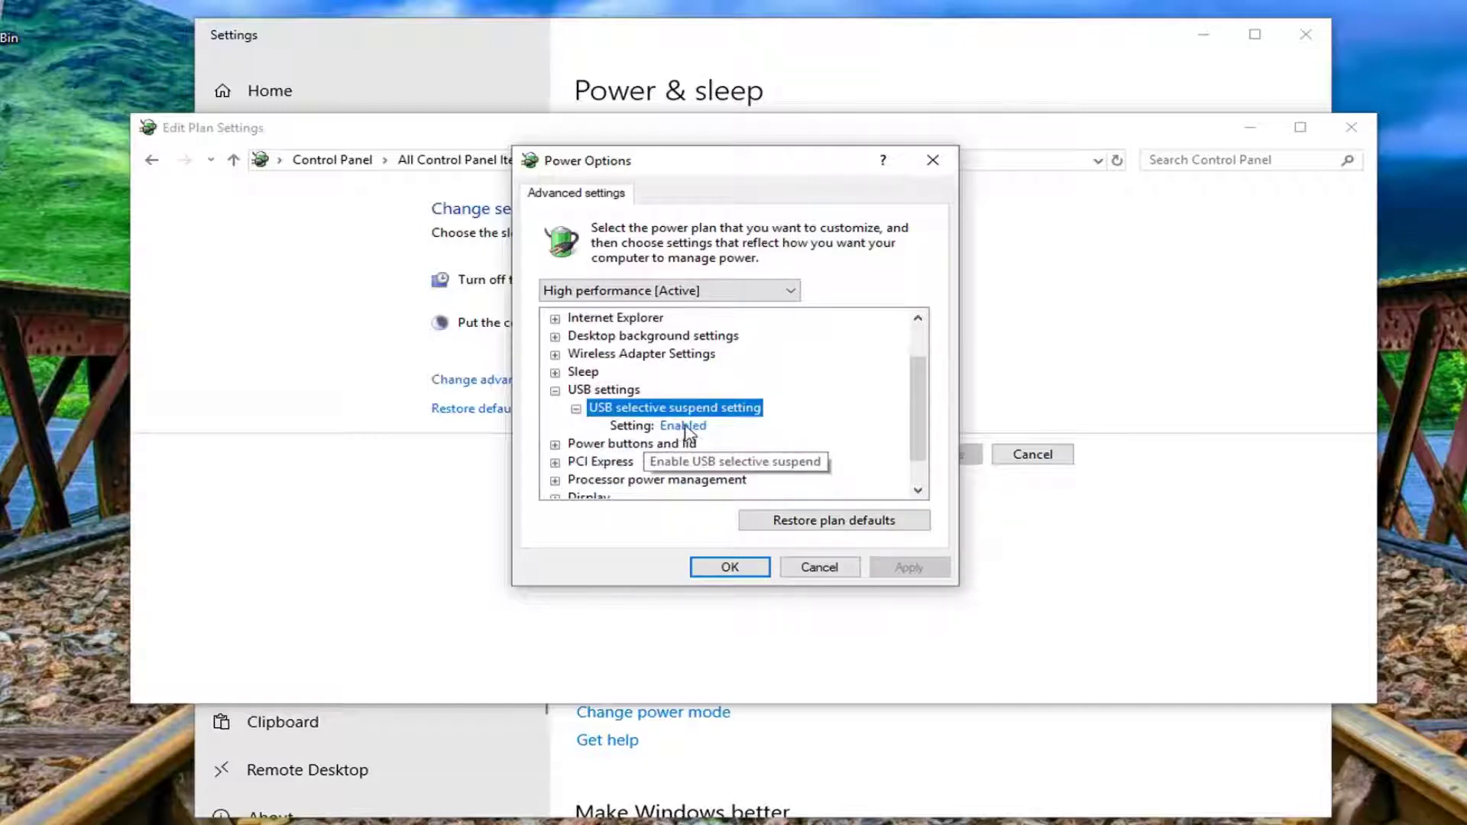
left_click(686, 430)
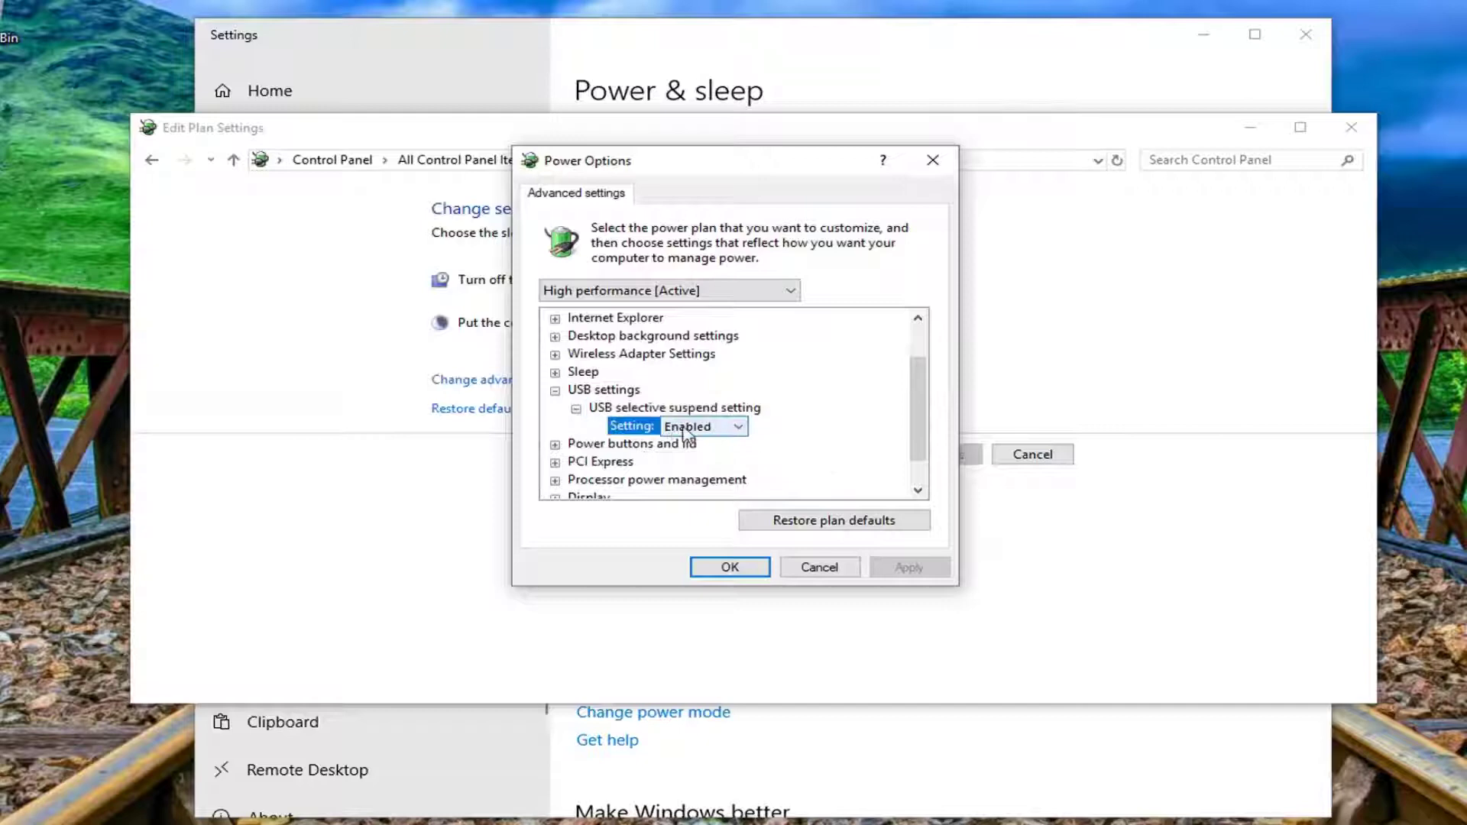
left_click(737, 427)
left_click(687, 446)
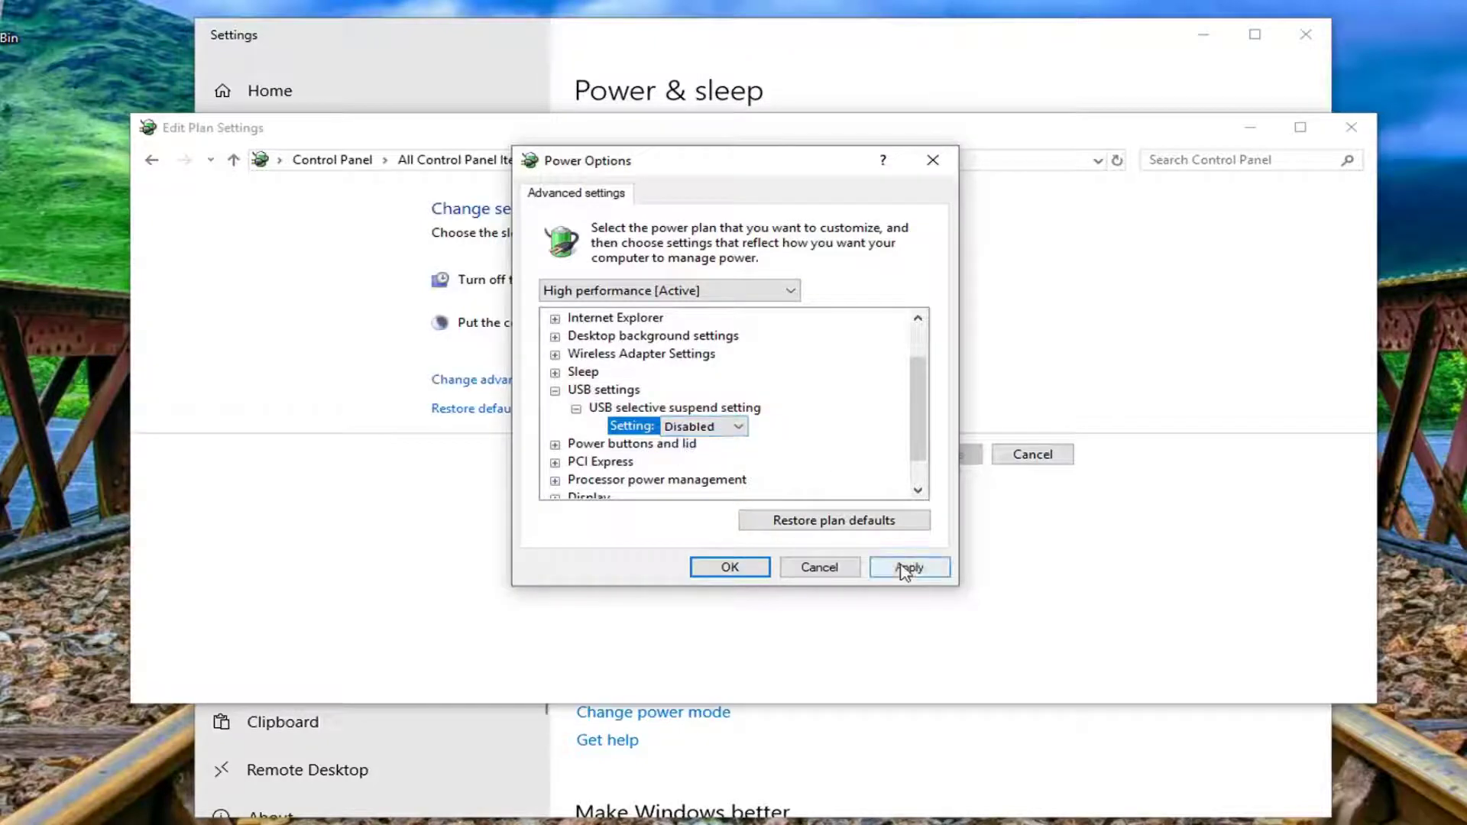
left_click(908, 567)
left_click(722, 567)
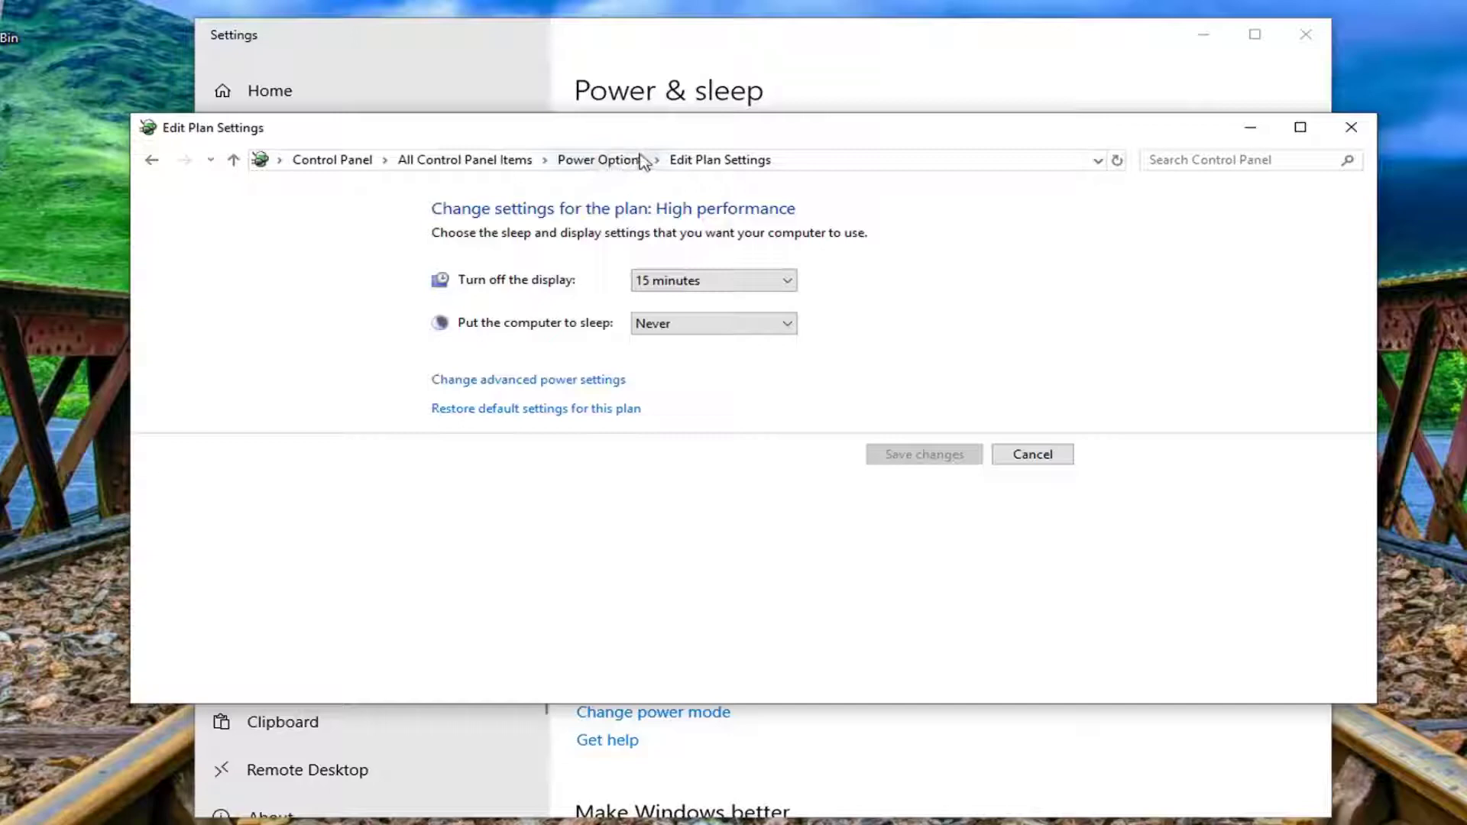
Go back to the Power Options overview and view the power button behaviour settings
left_click(611, 162)
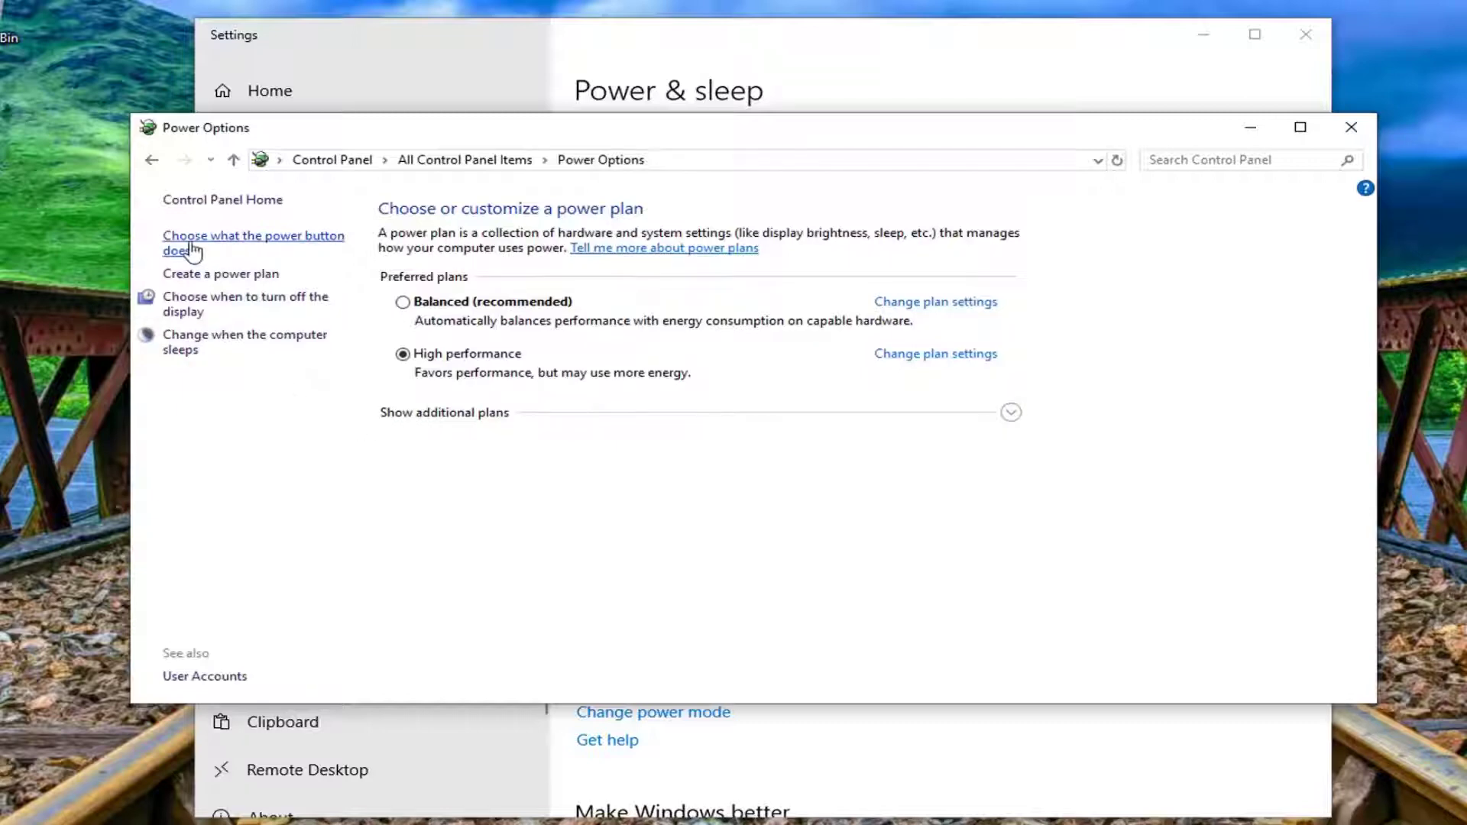
left_click(227, 246)
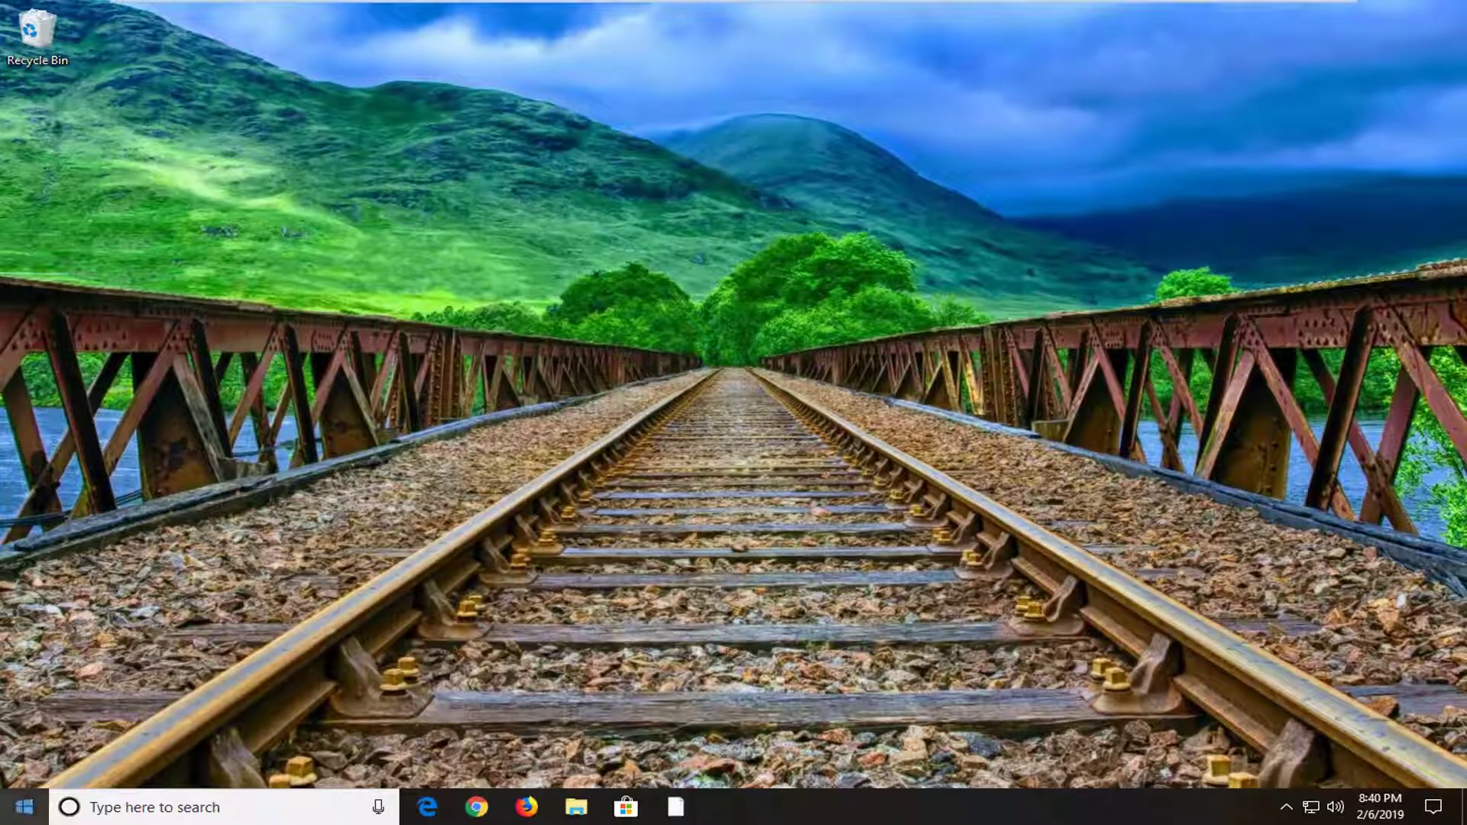
Launch Device Manager from the Start search results and reposition its window
left_click(26, 808)
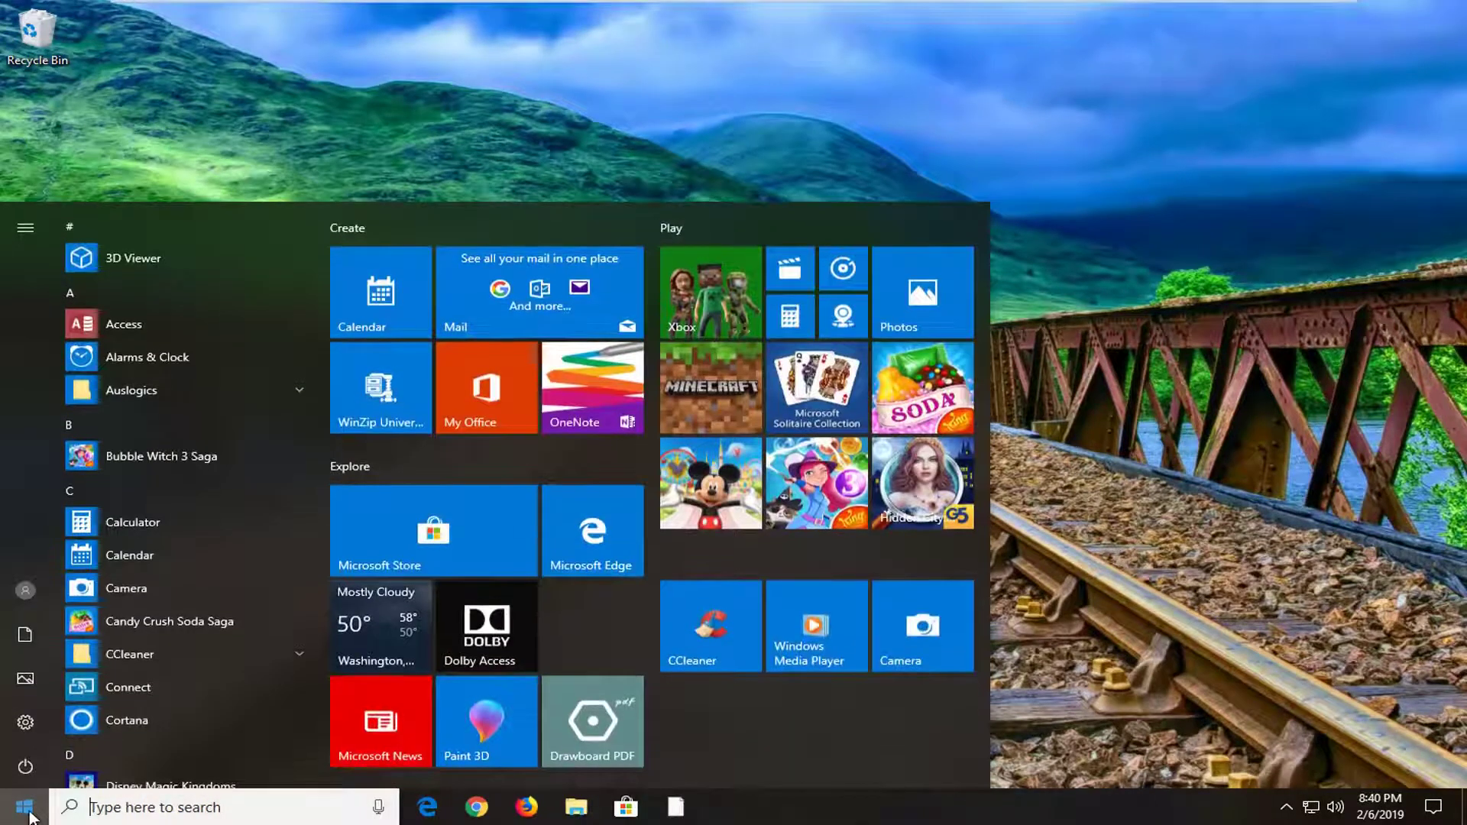
type("d")
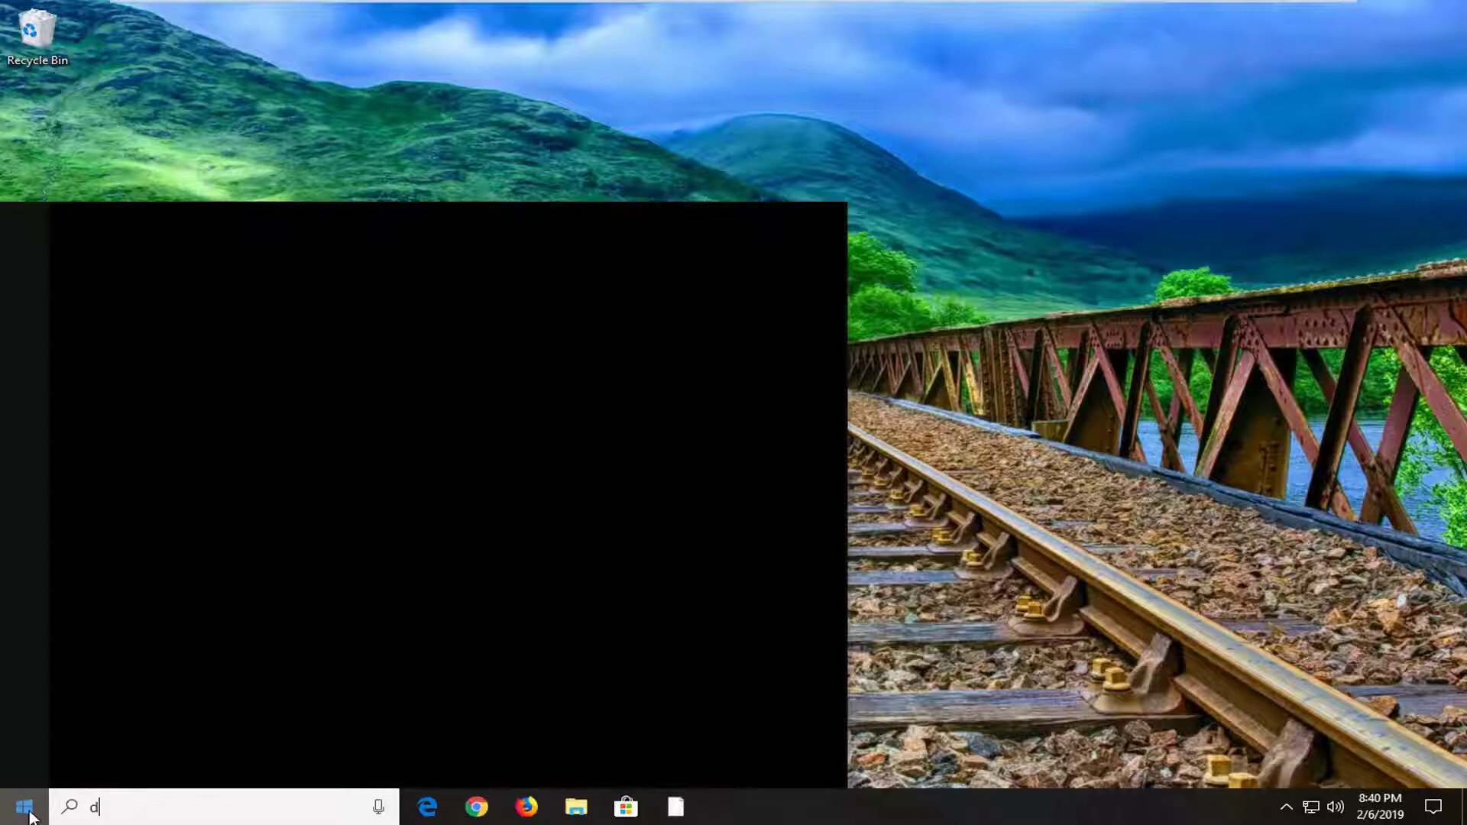
type("evice manager")
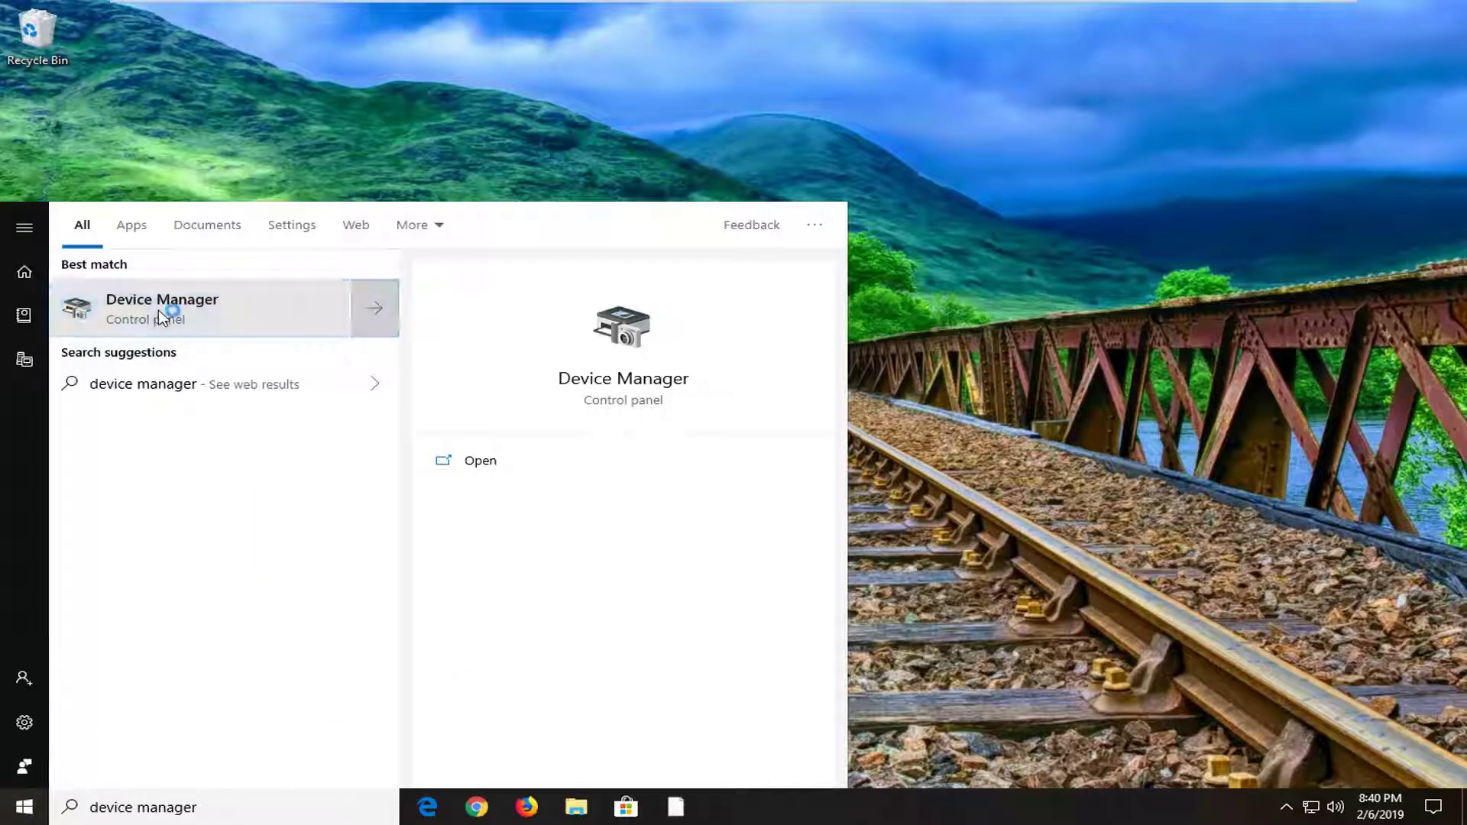
left_click(161, 317)
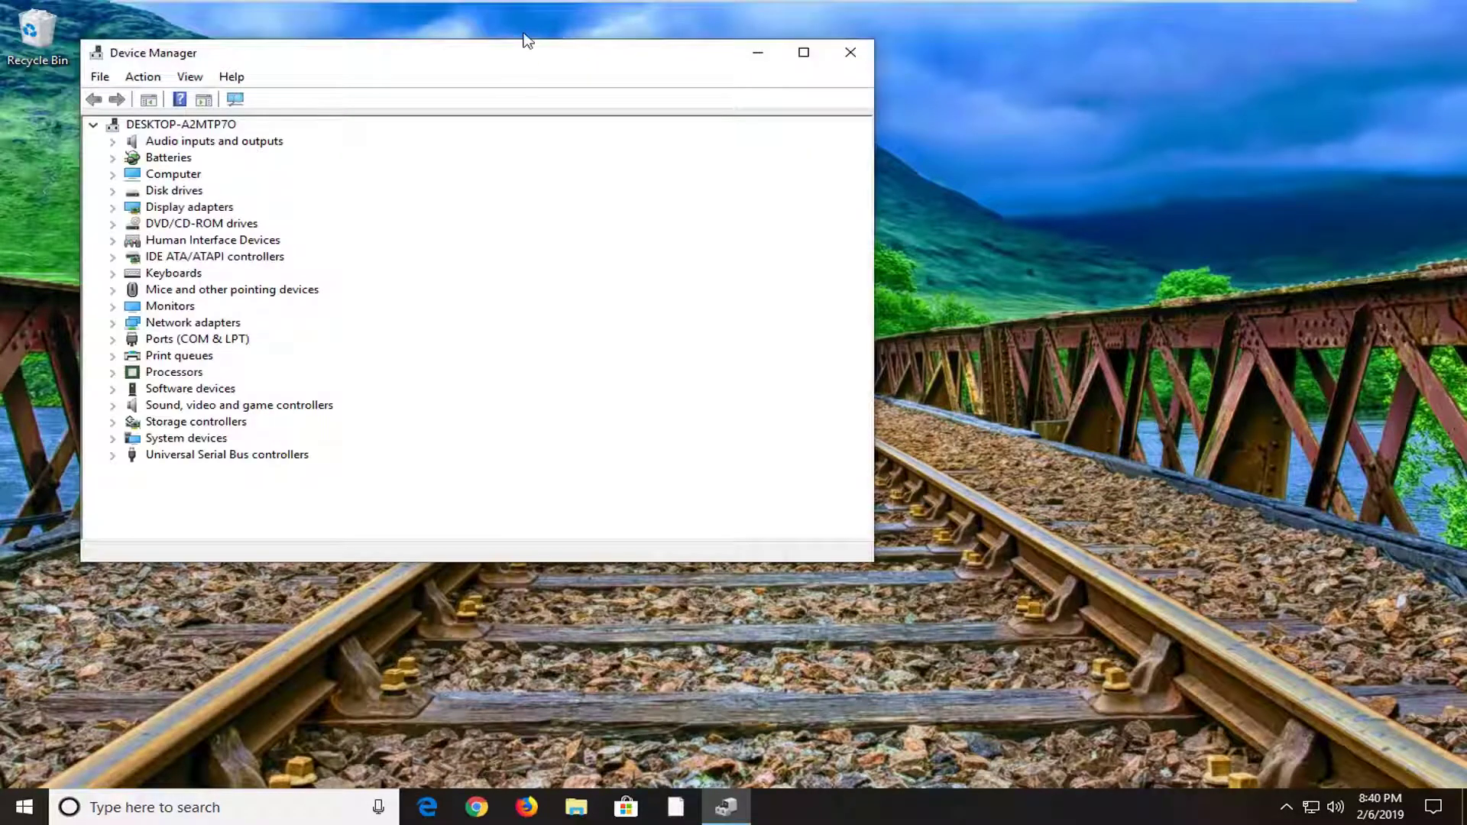
left_click_drag(524, 41, 912, 115)
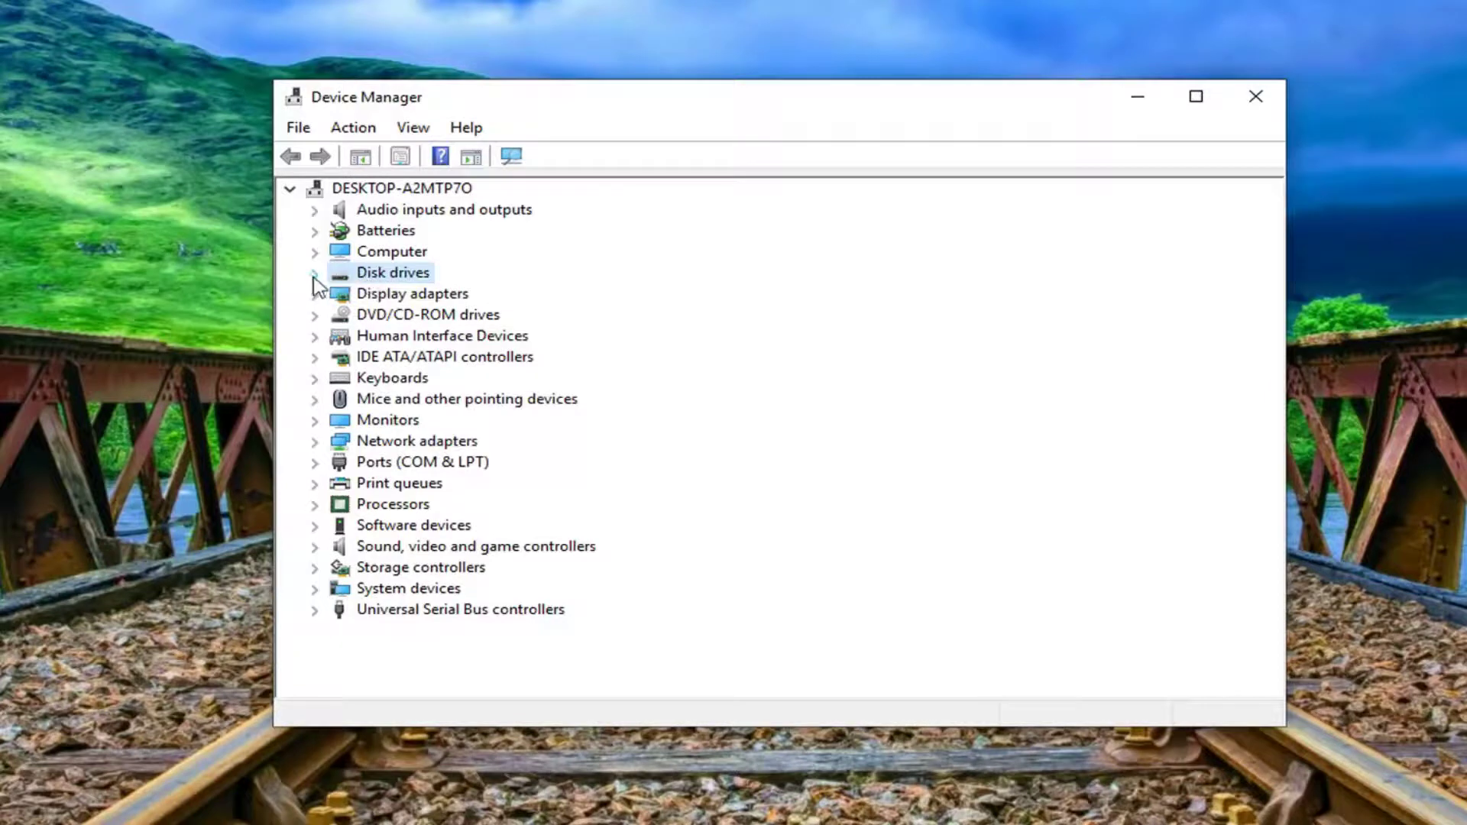
Uninstall the VMware disk under Disk drives and decline the restart prompt
left_click(315, 274)
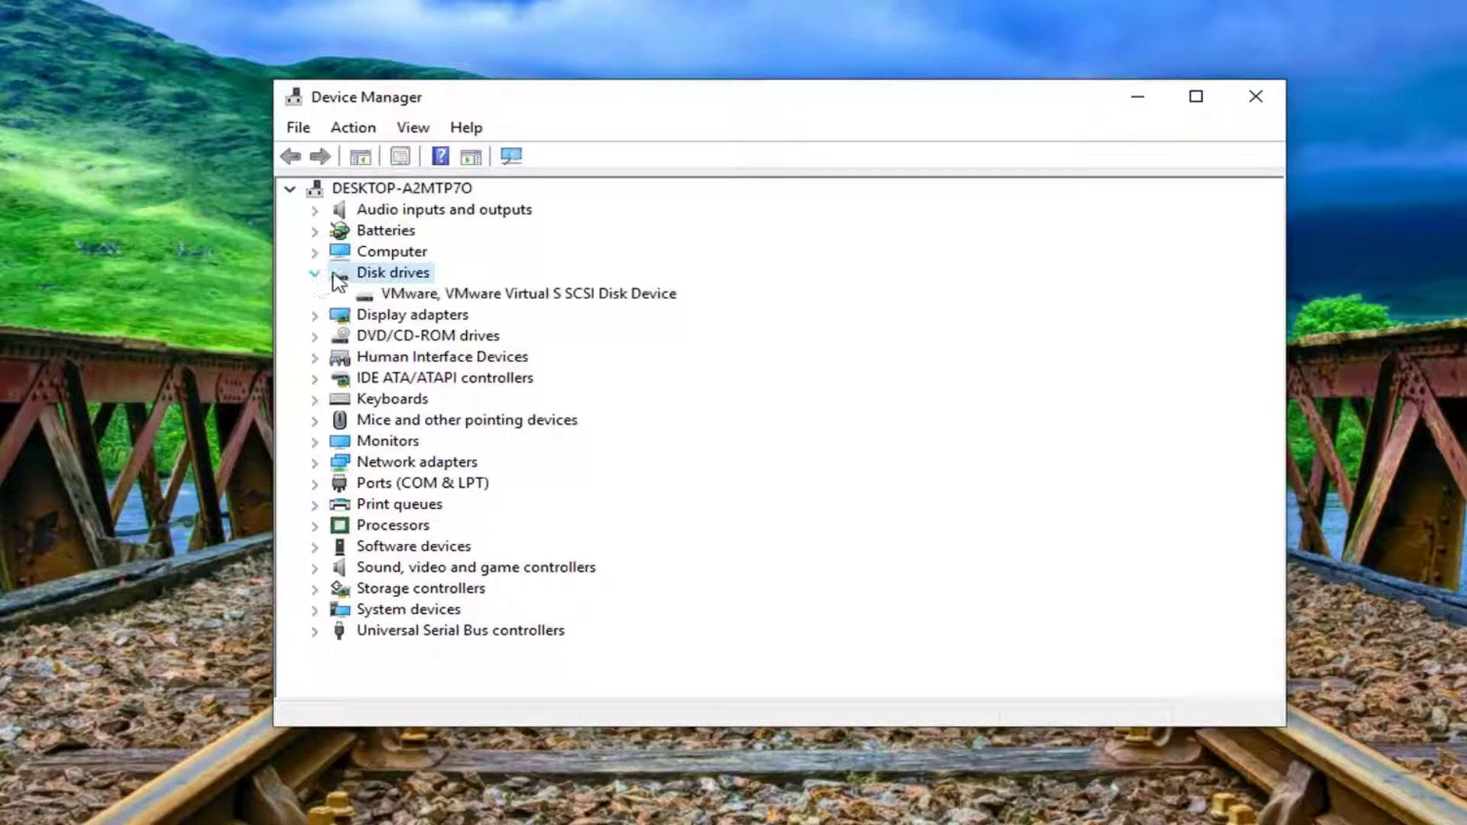
left_click(406, 298)
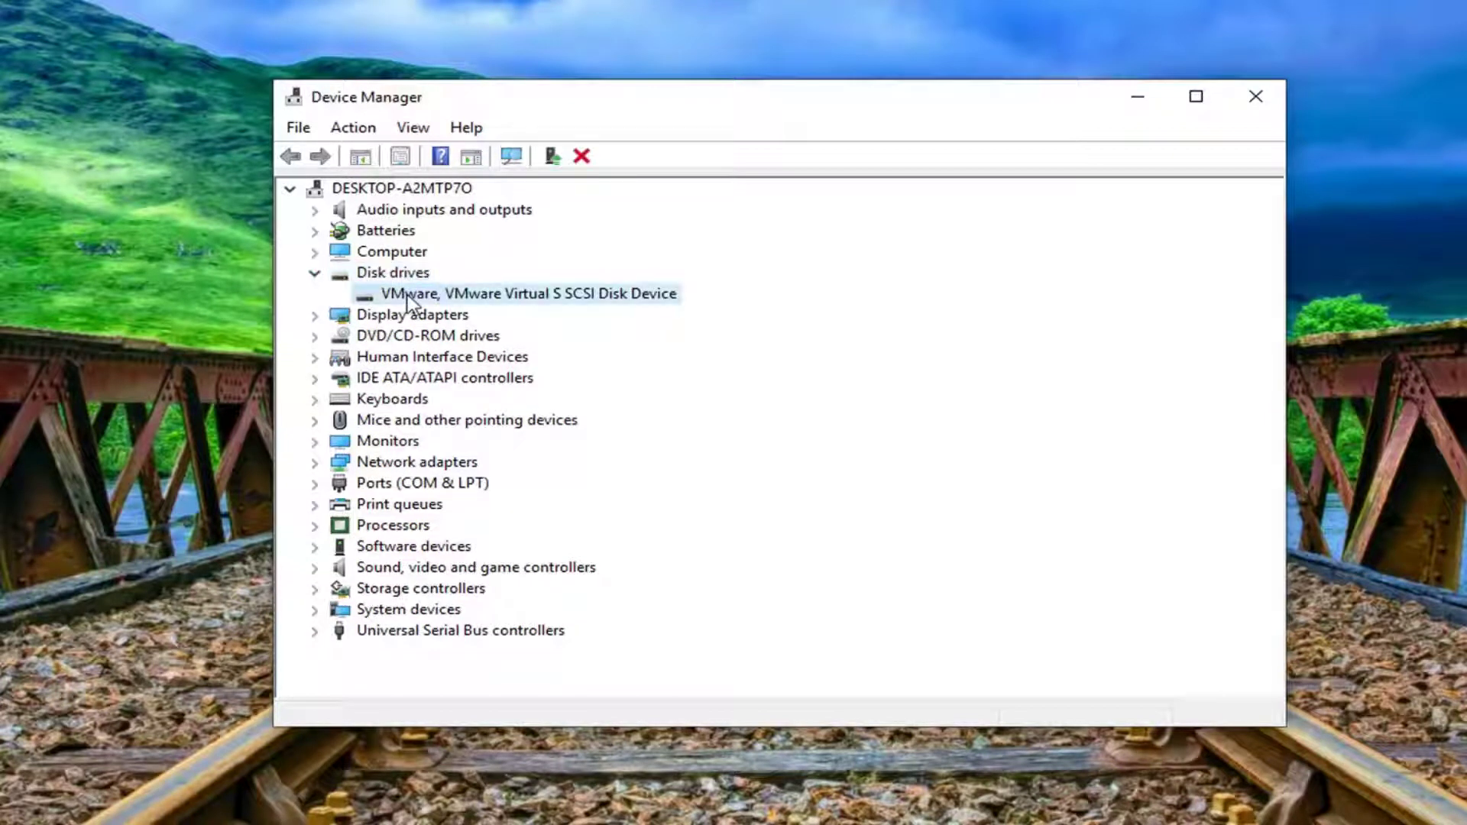
right_click(408, 300)
left_click(475, 336)
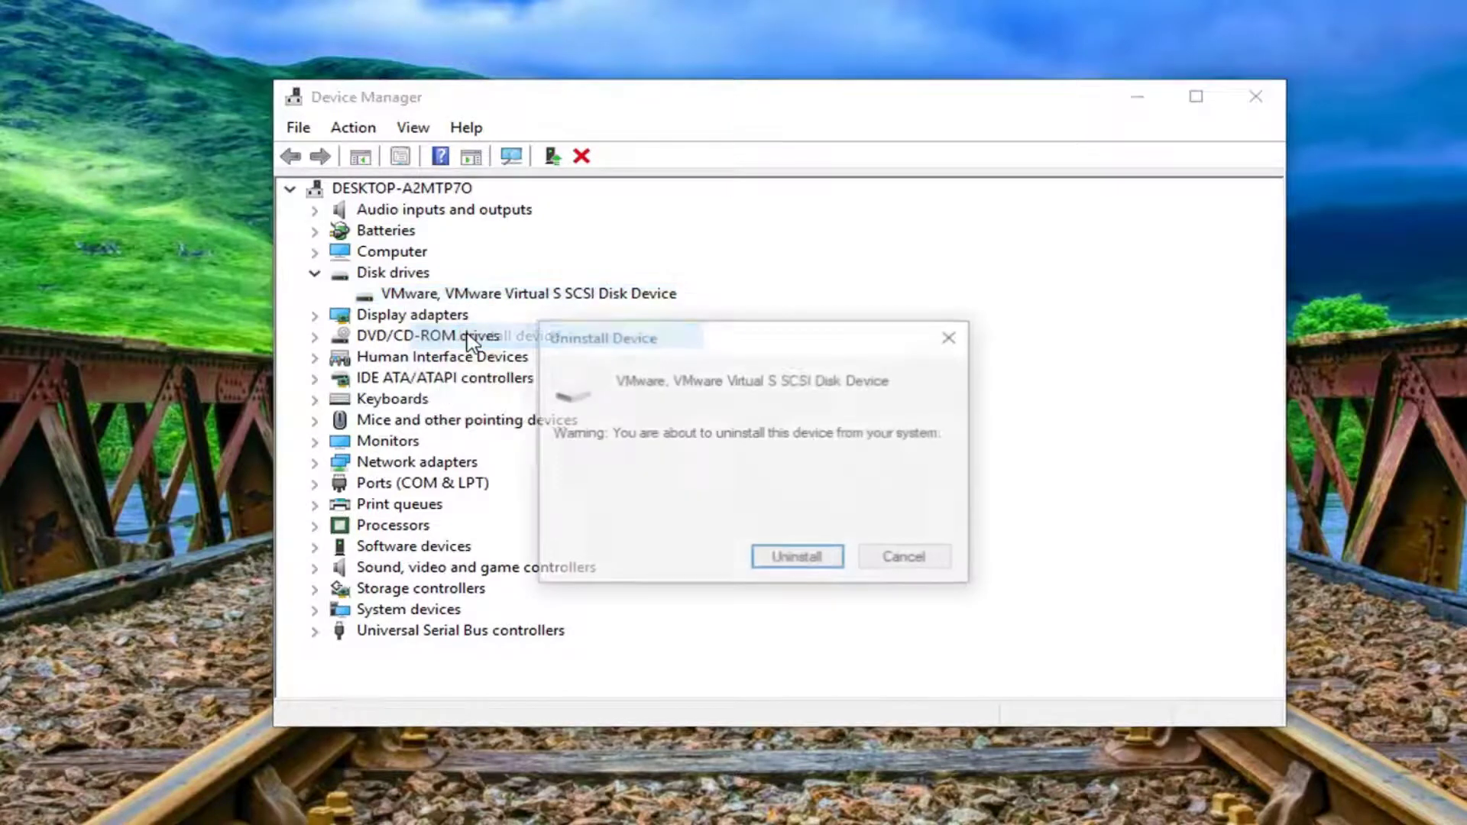
left_click(773, 562)
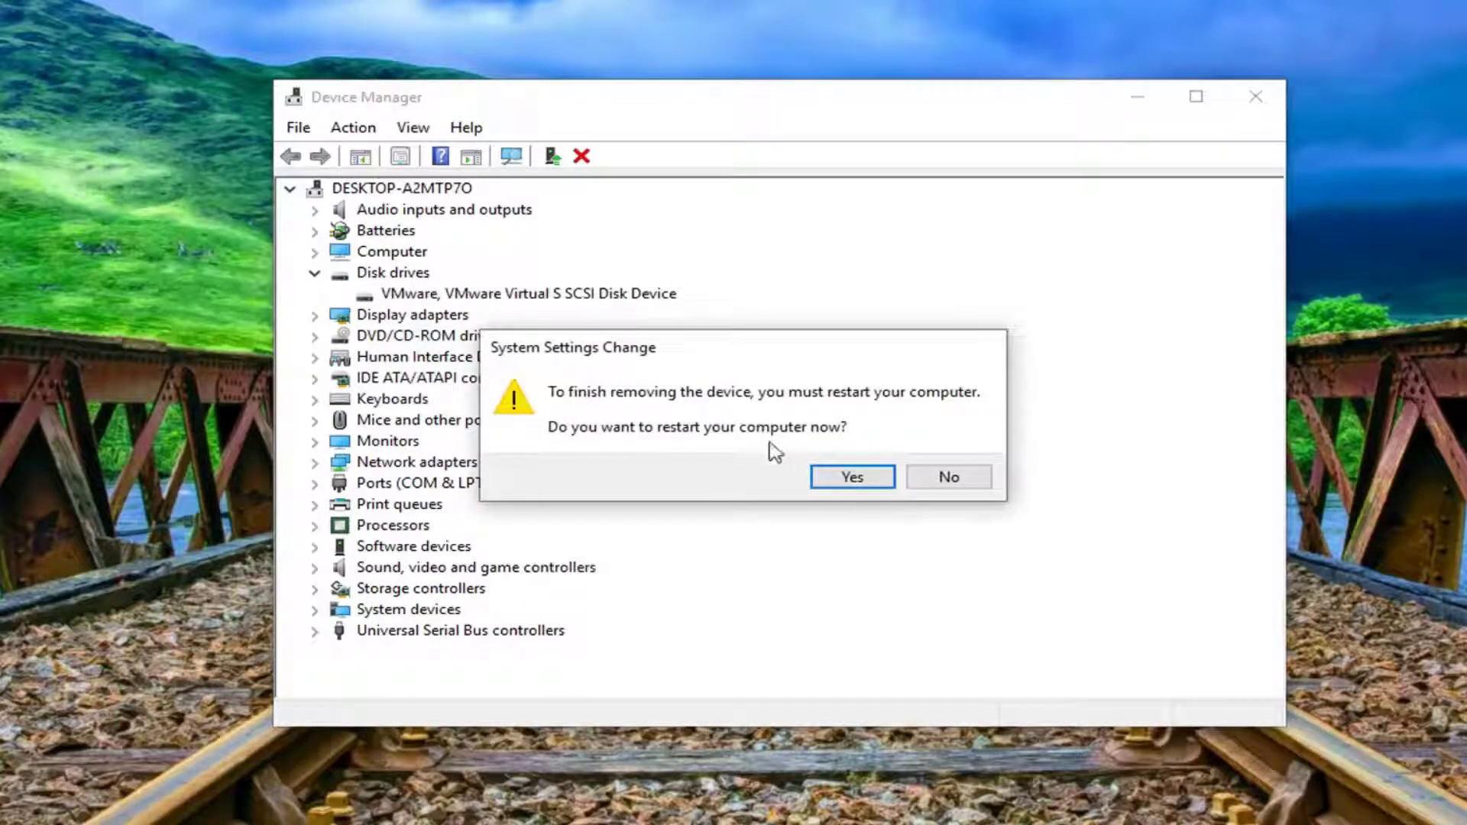
left_click(953, 480)
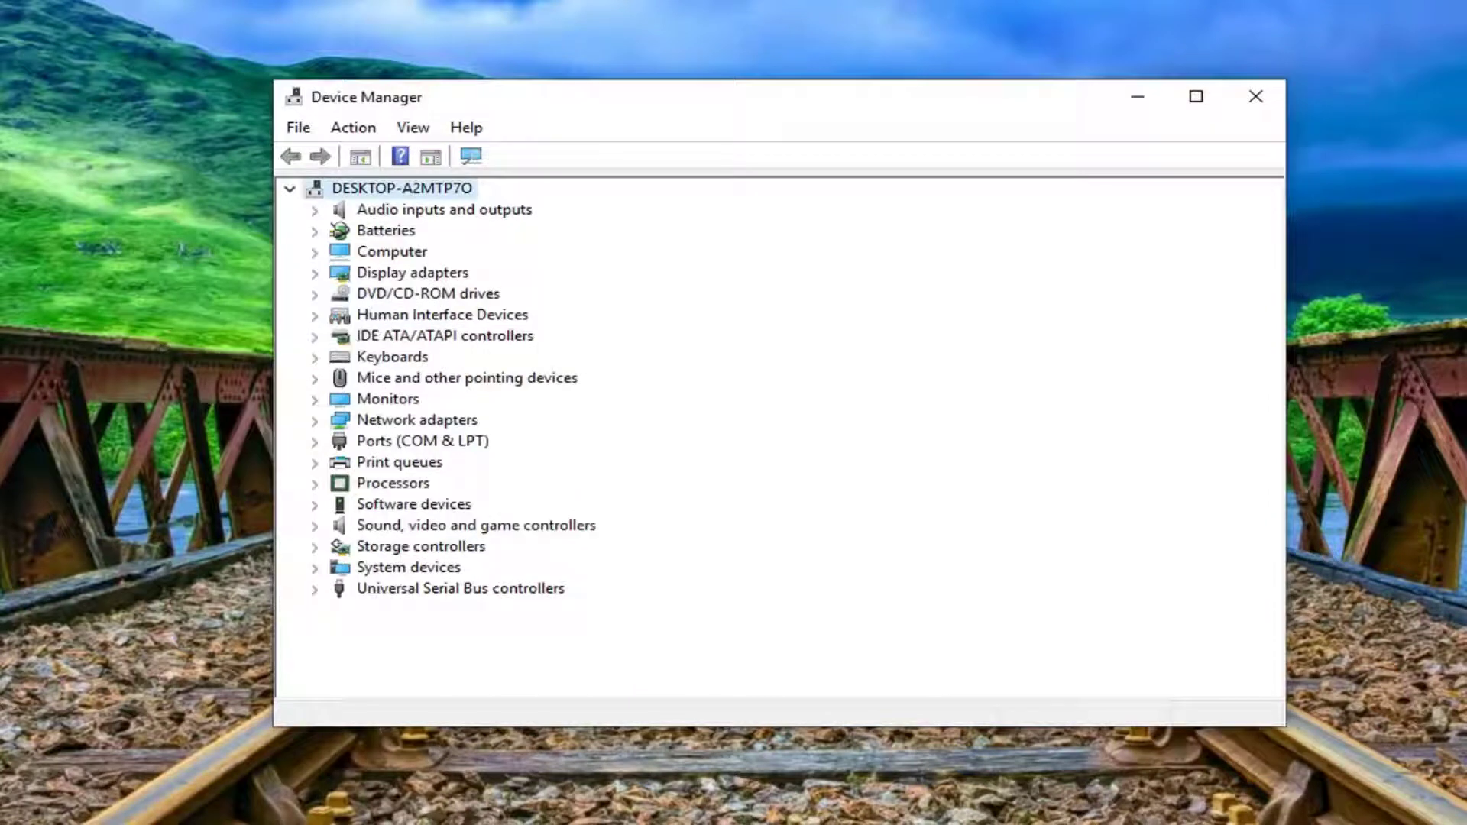
Expand Universal Serial Bus controllers and inspect the USB 3.0 host controller and USB Composite Device
left_click(409, 590)
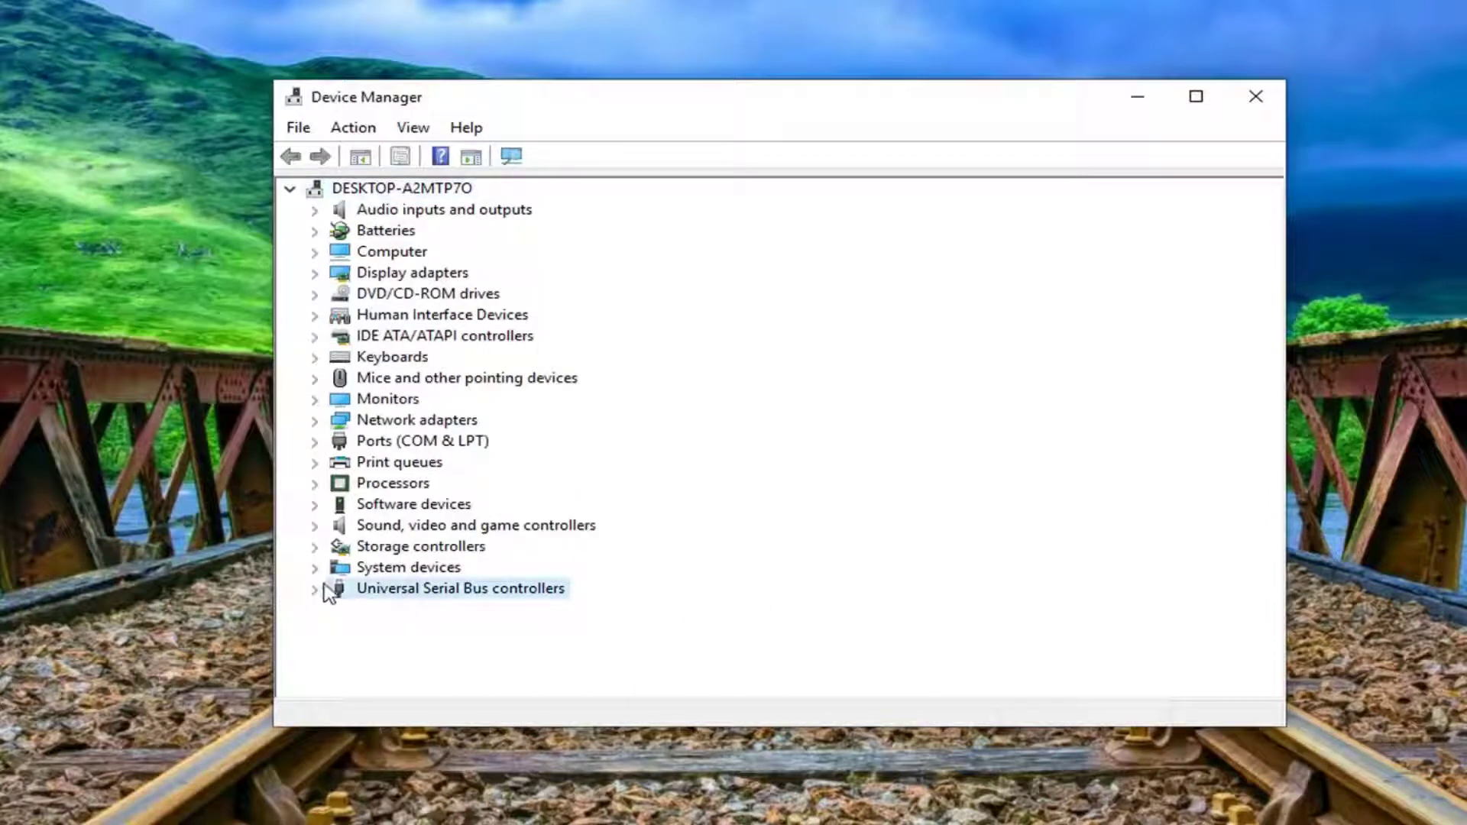
double_click(368, 590)
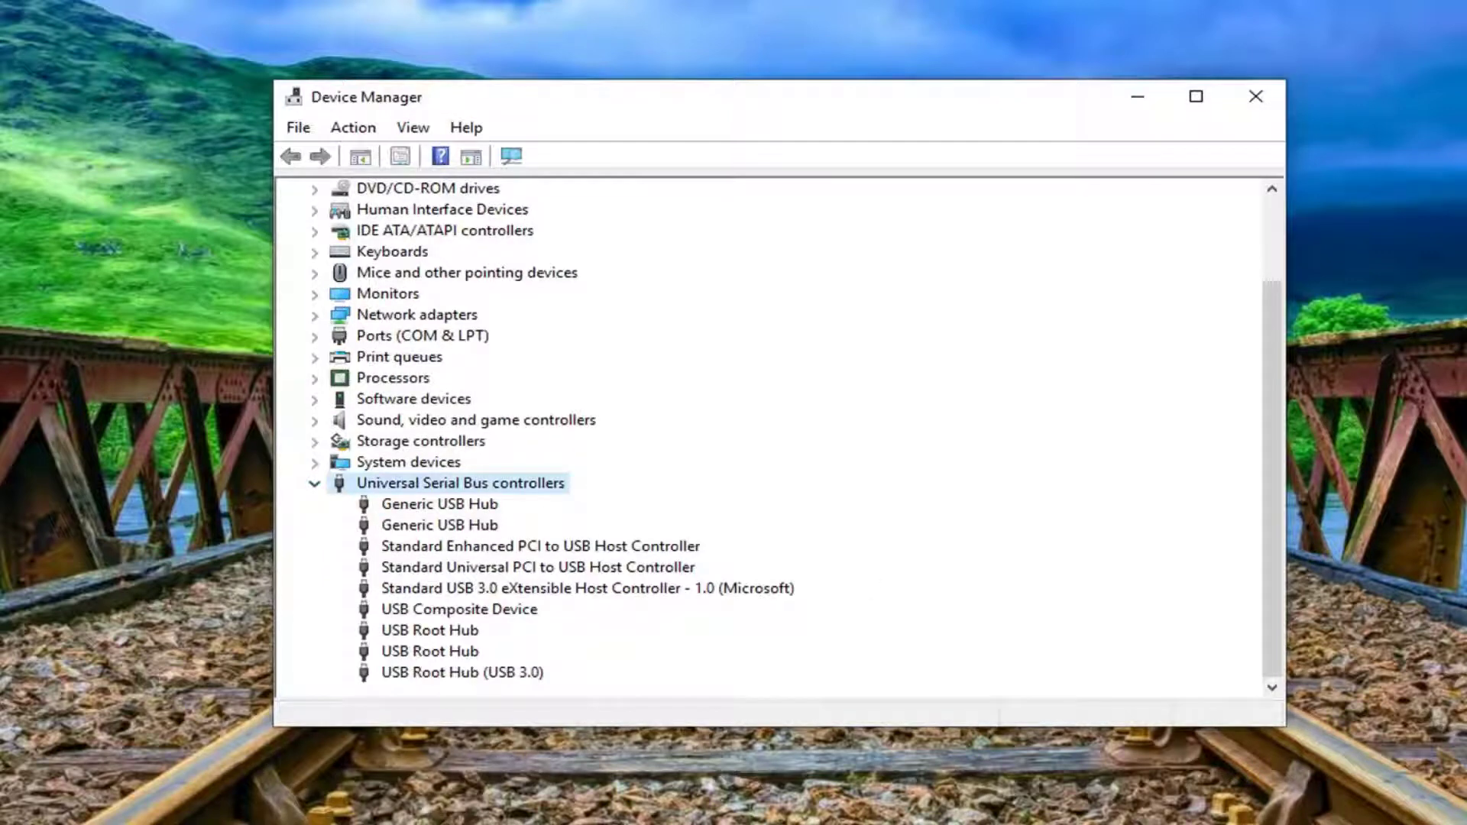
right_click(454, 586)
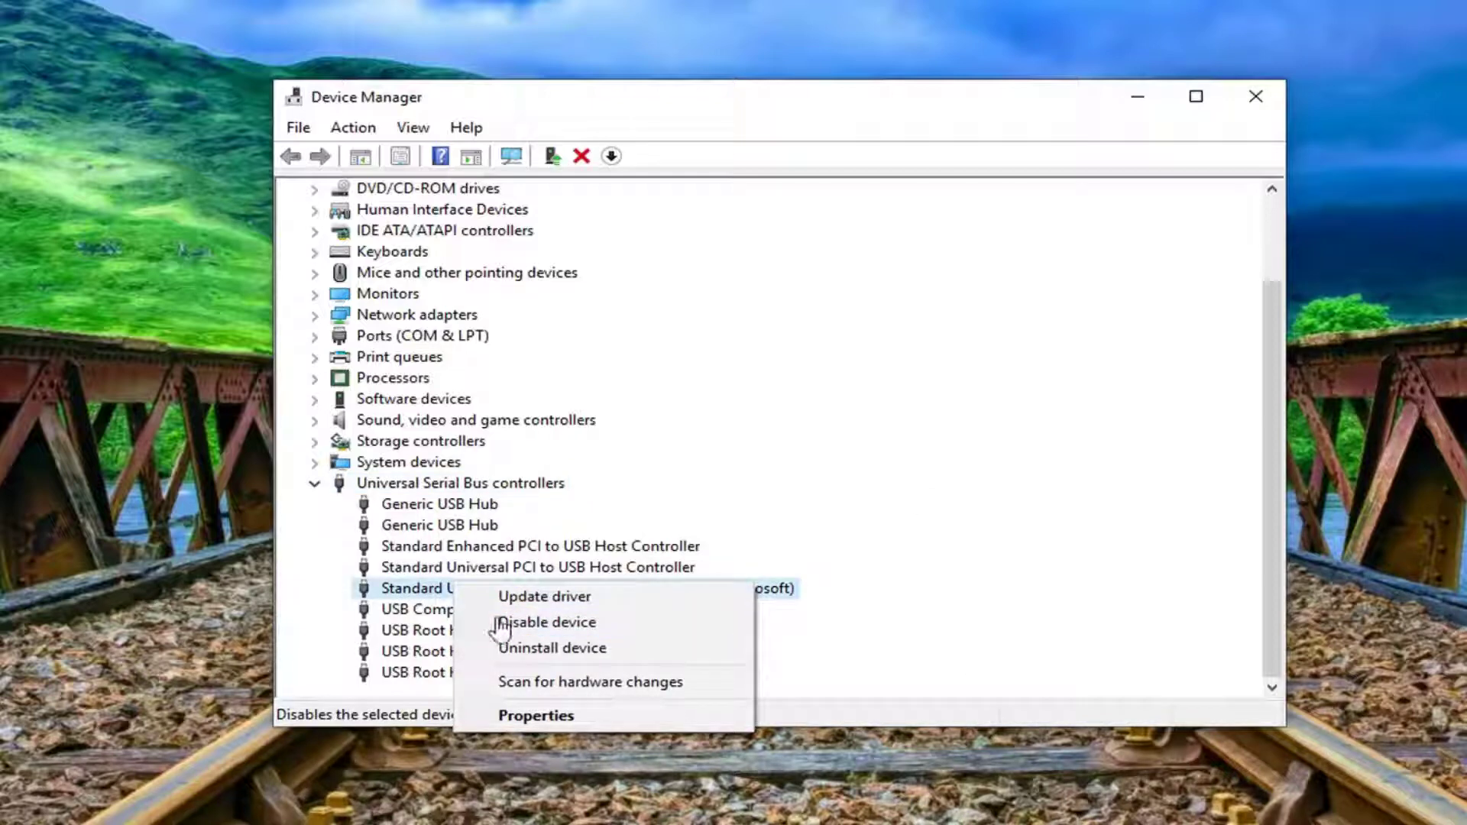
left_click(376, 586)
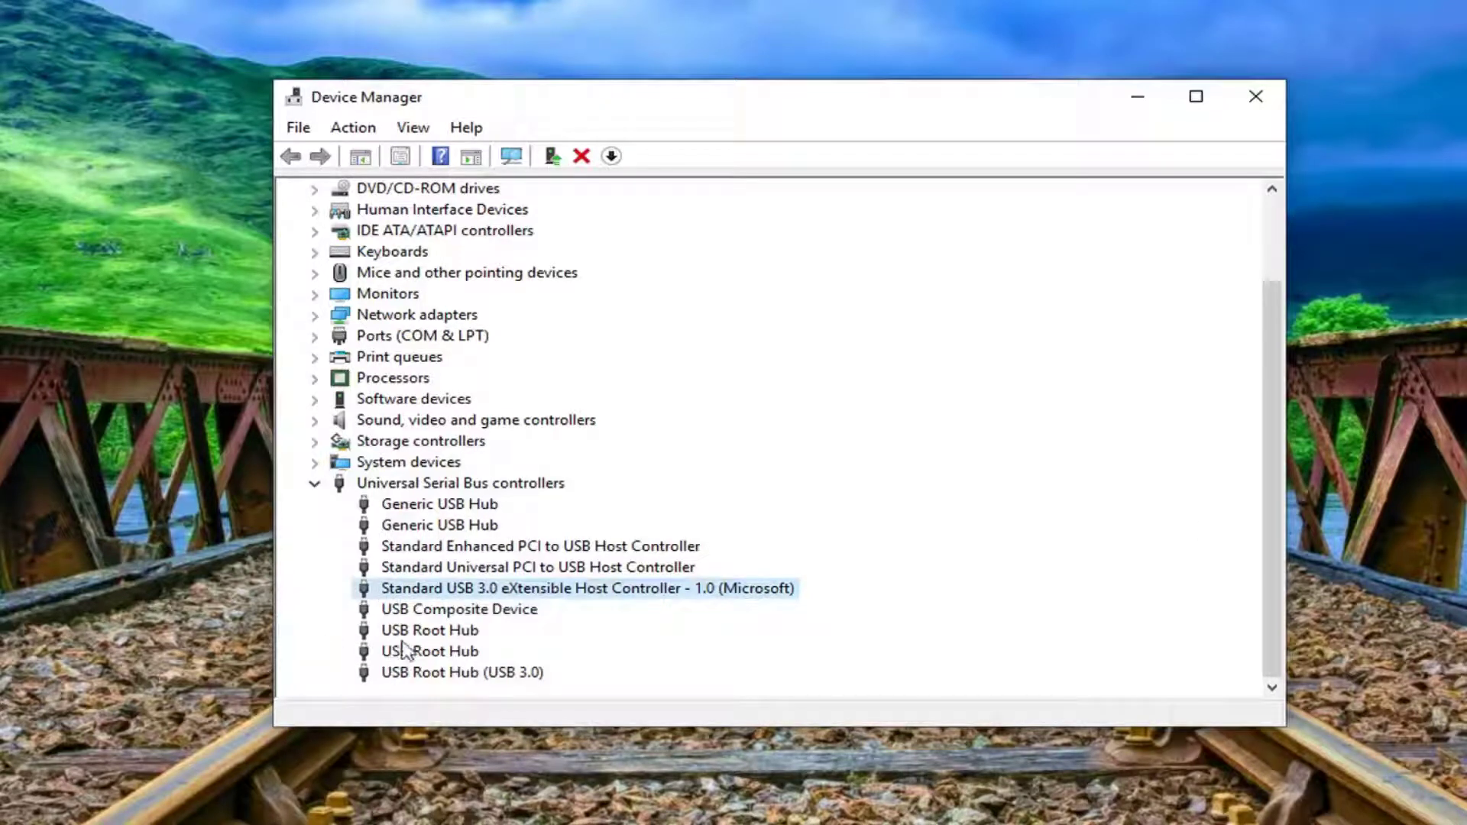
left_click(457, 615)
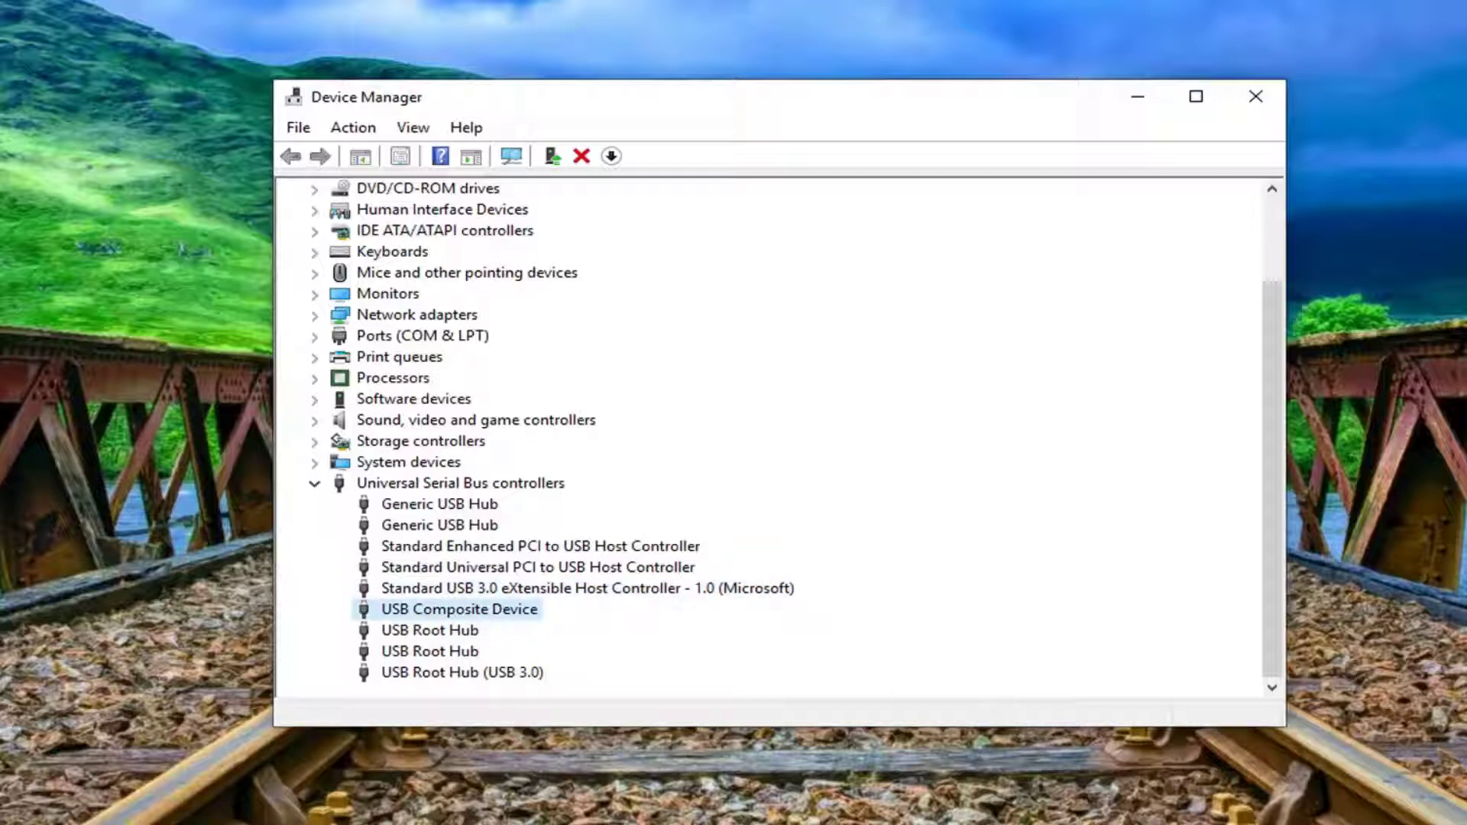
left_click(434, 486)
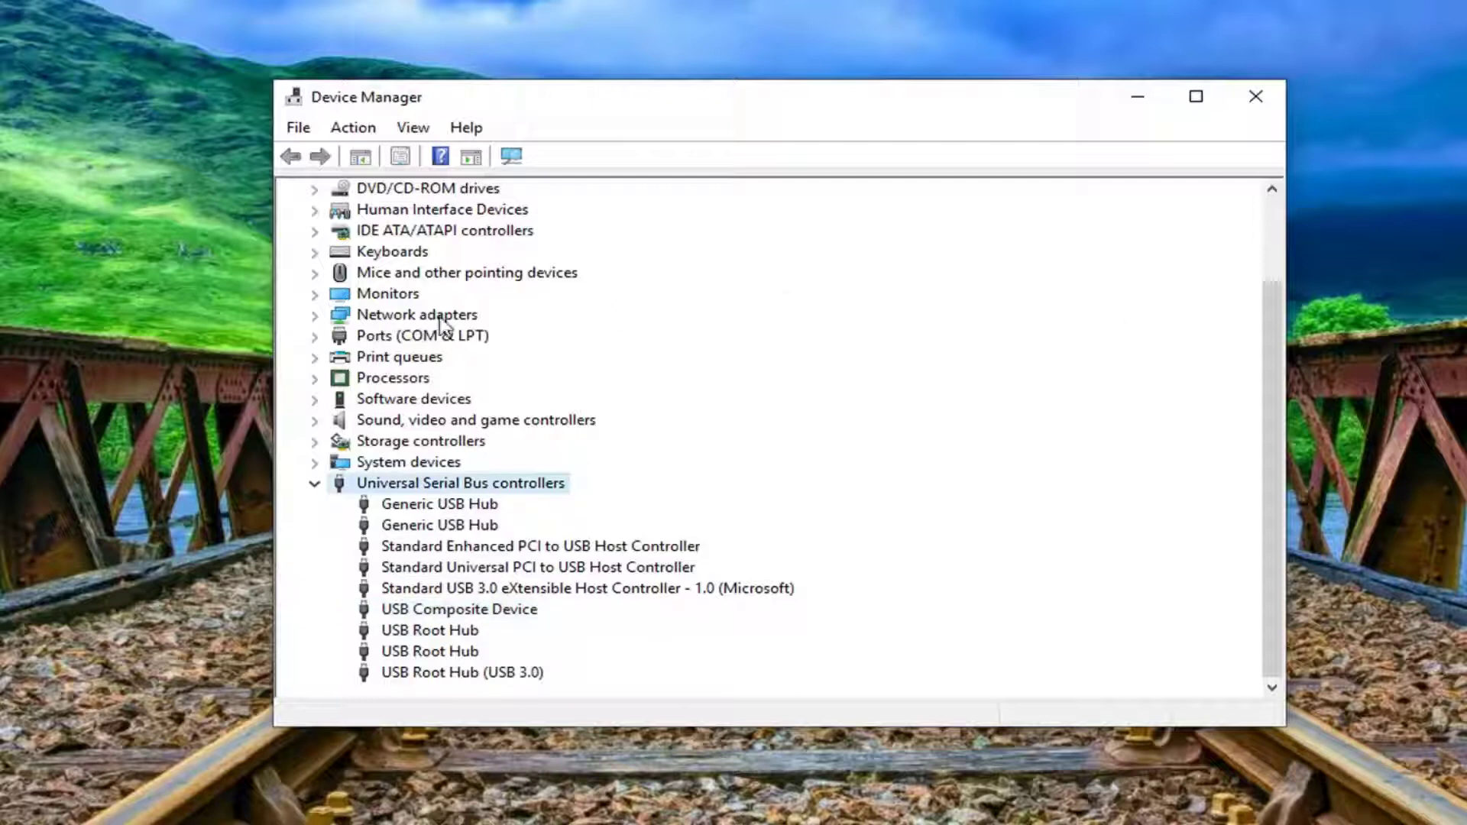
left_click(354, 129)
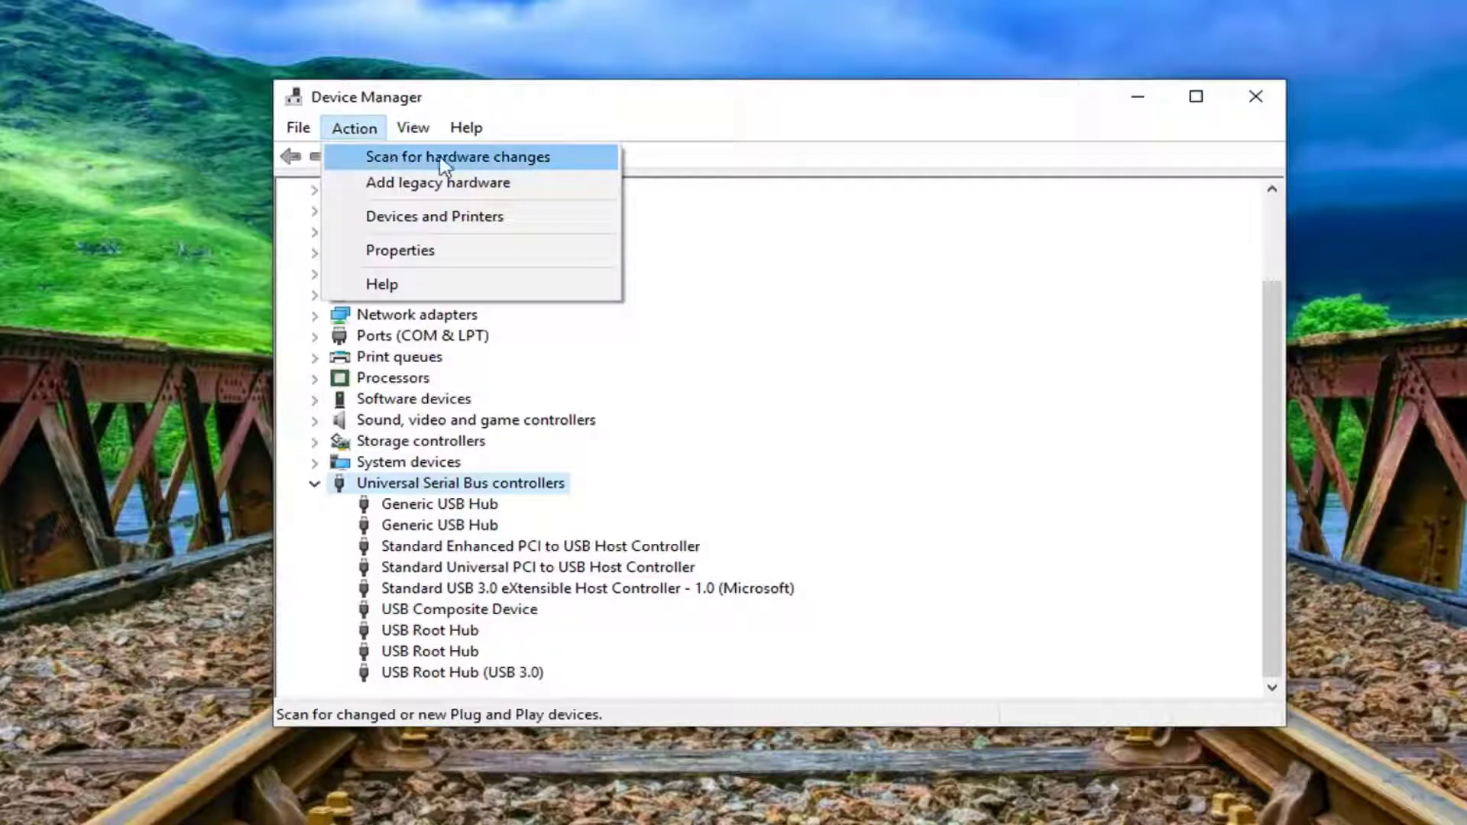
Scan for hardware changes, then select the Standard Enhanced PCI to USB Host Controller
left_click(480, 159)
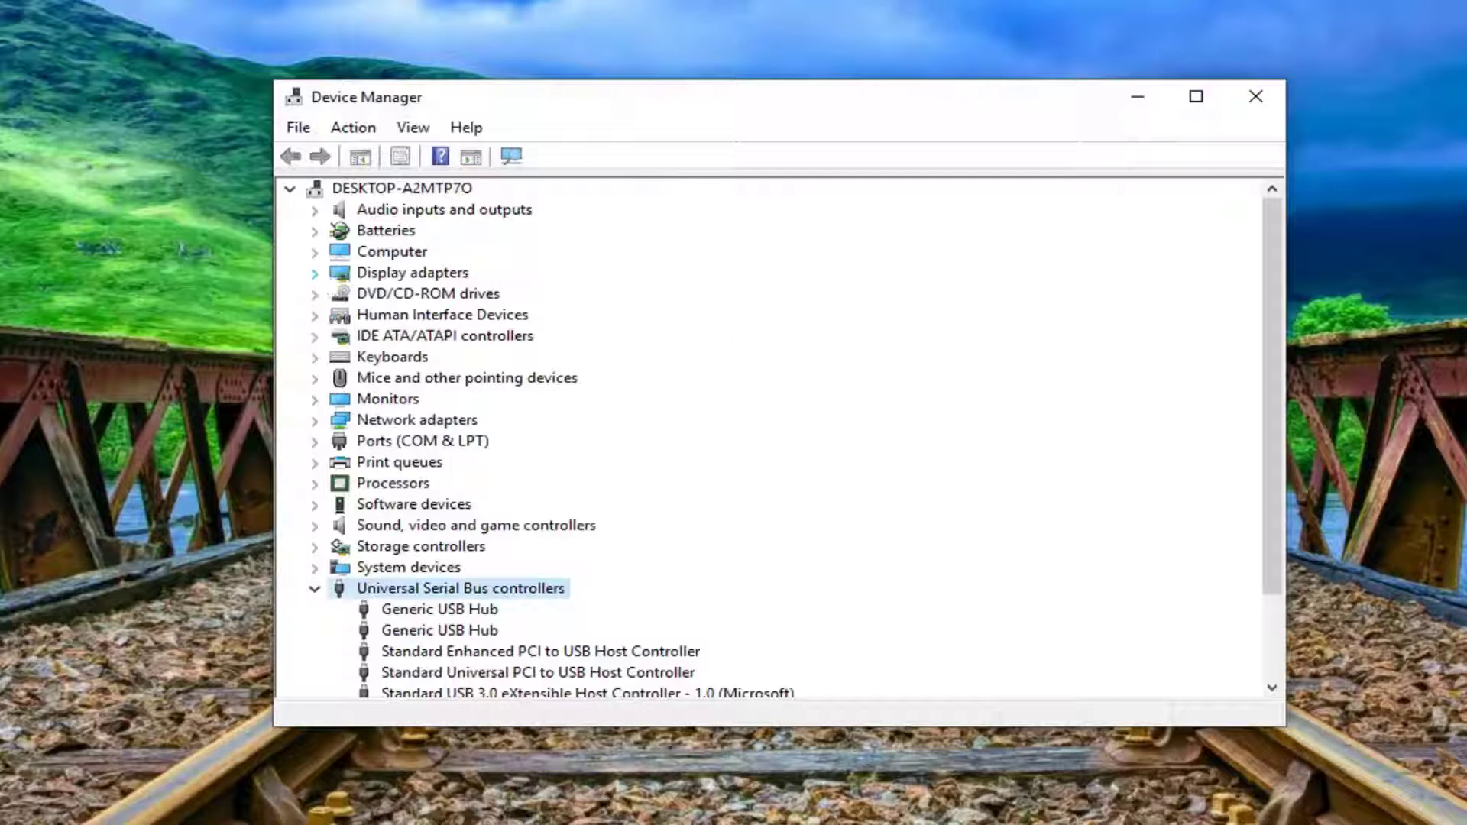
left_click(404, 652)
scroll(417, 589, "down", 1)
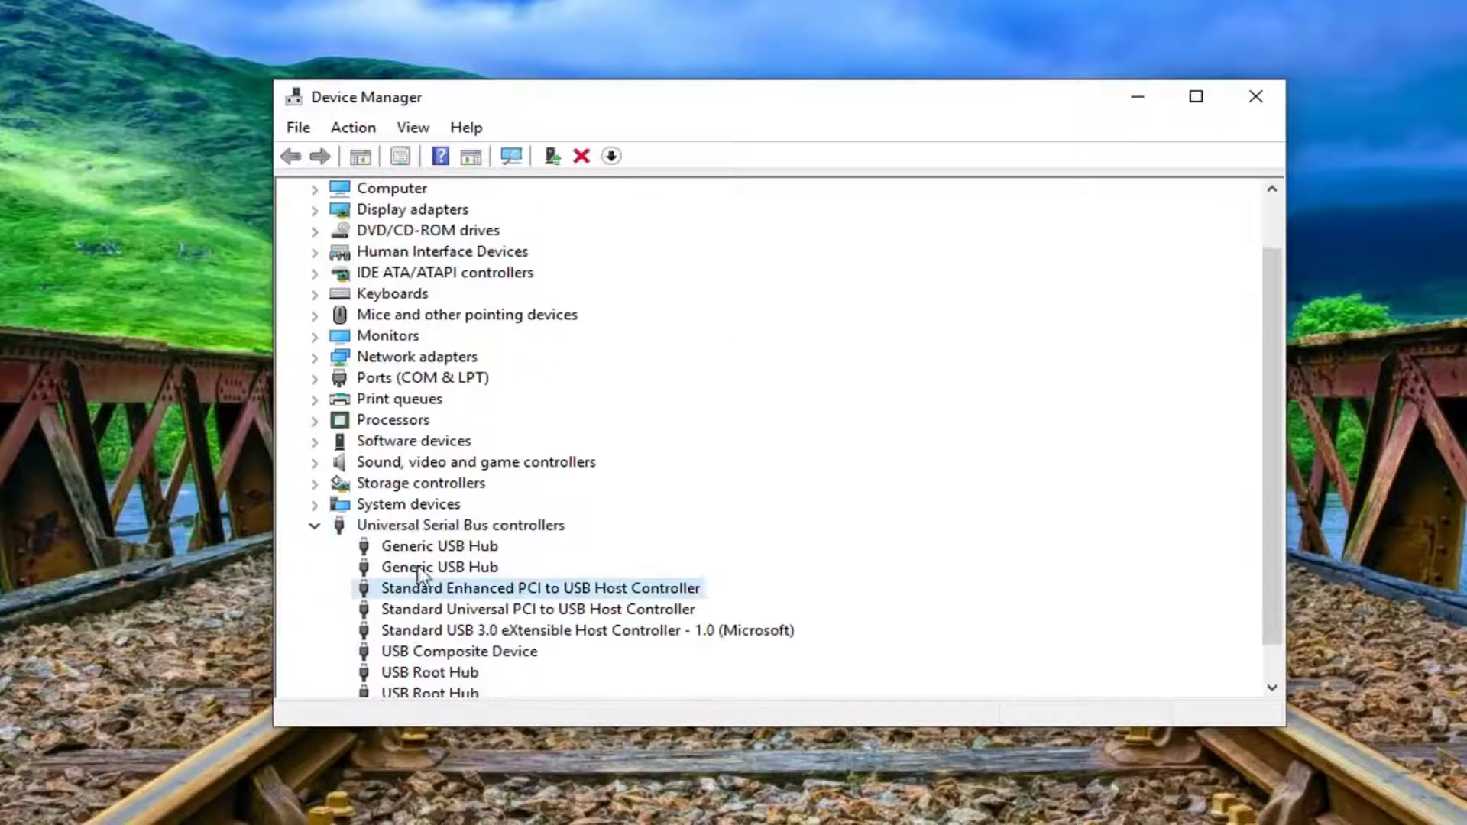
scroll(416, 573, "down", 1)
Search automatically for an updated driver for the first Generic USB Hub and close the results
right_click(438, 506)
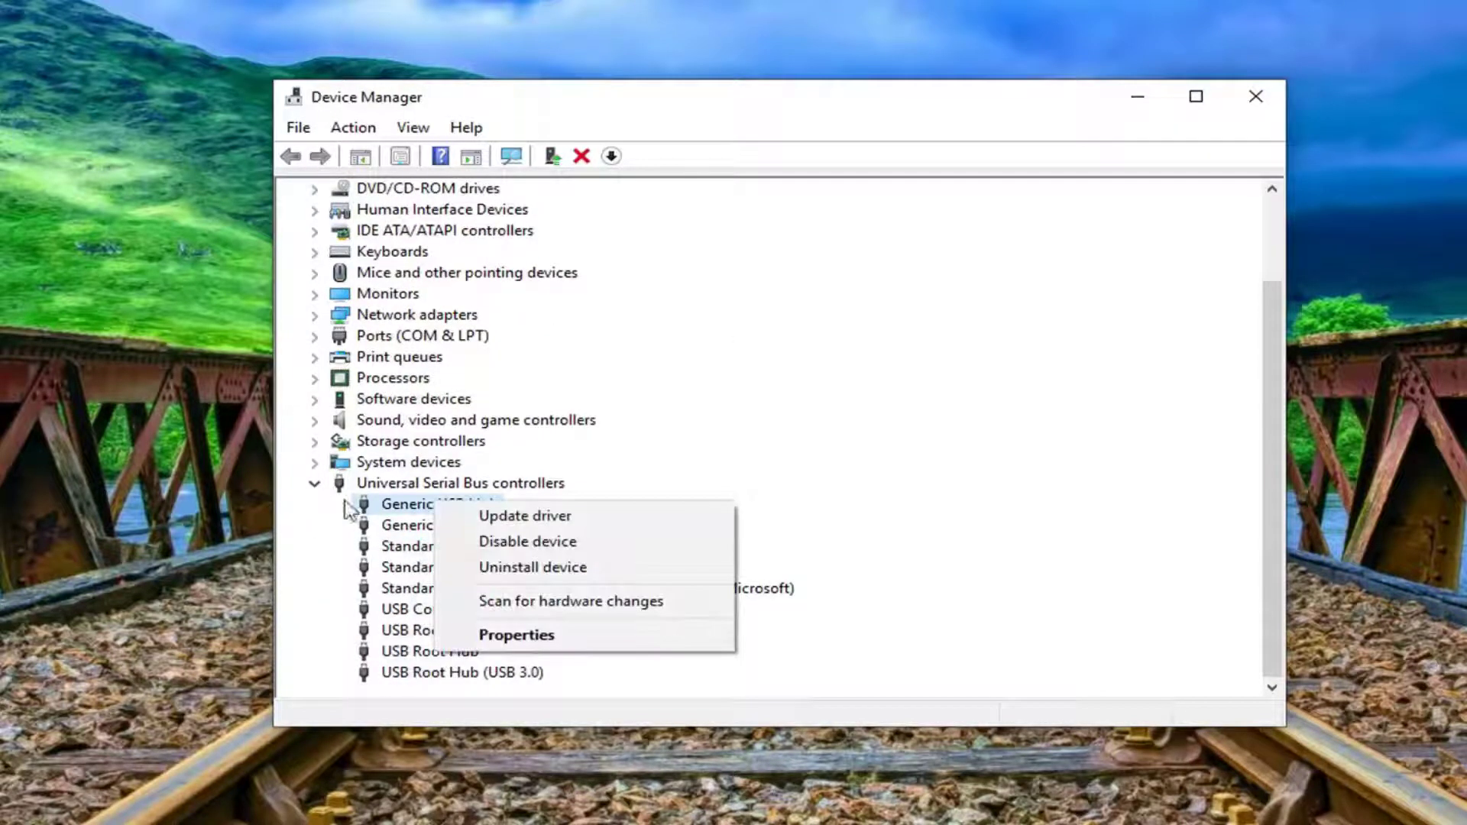
left_click(496, 518)
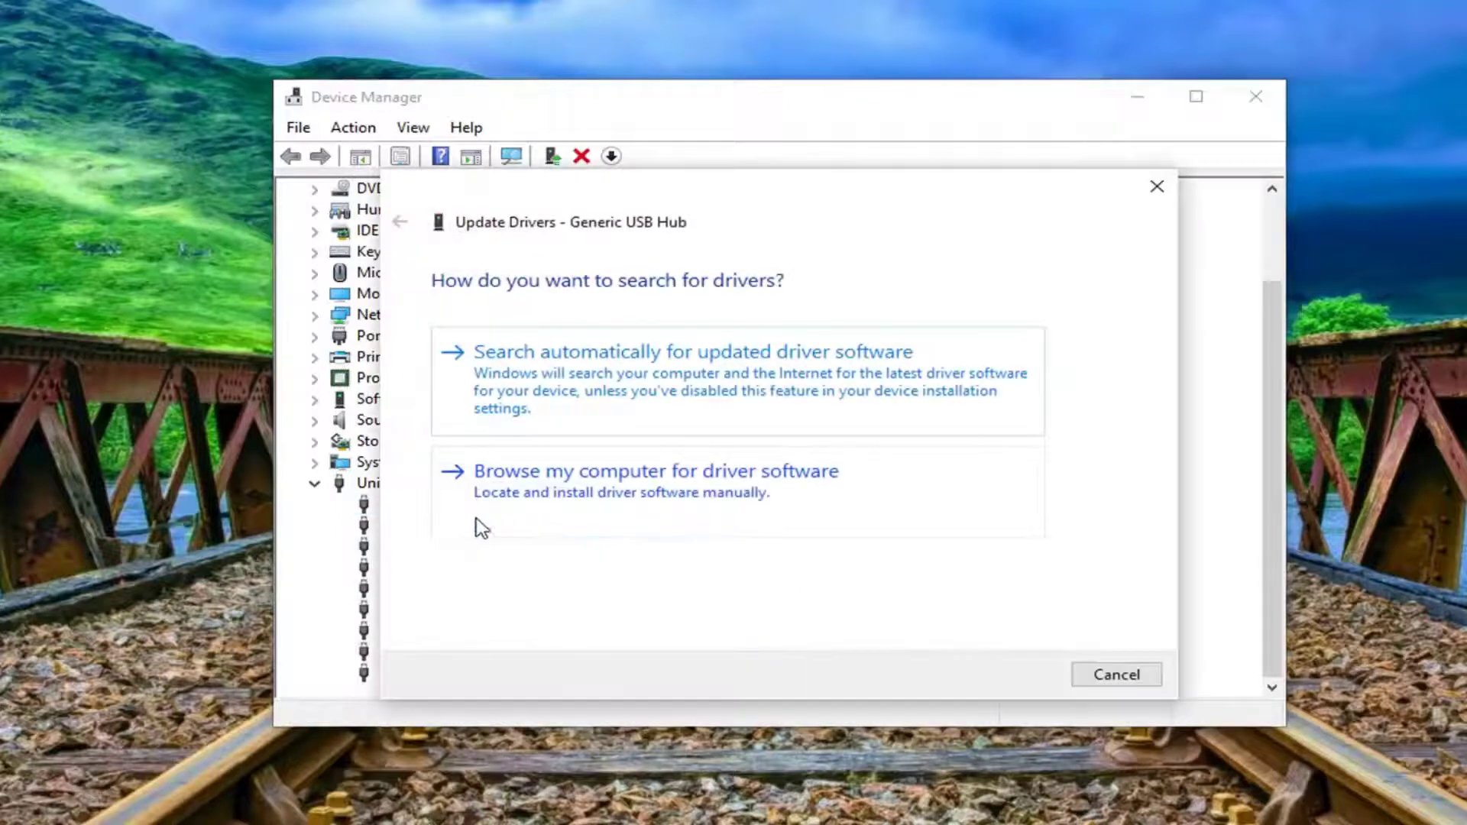
left_click(558, 399)
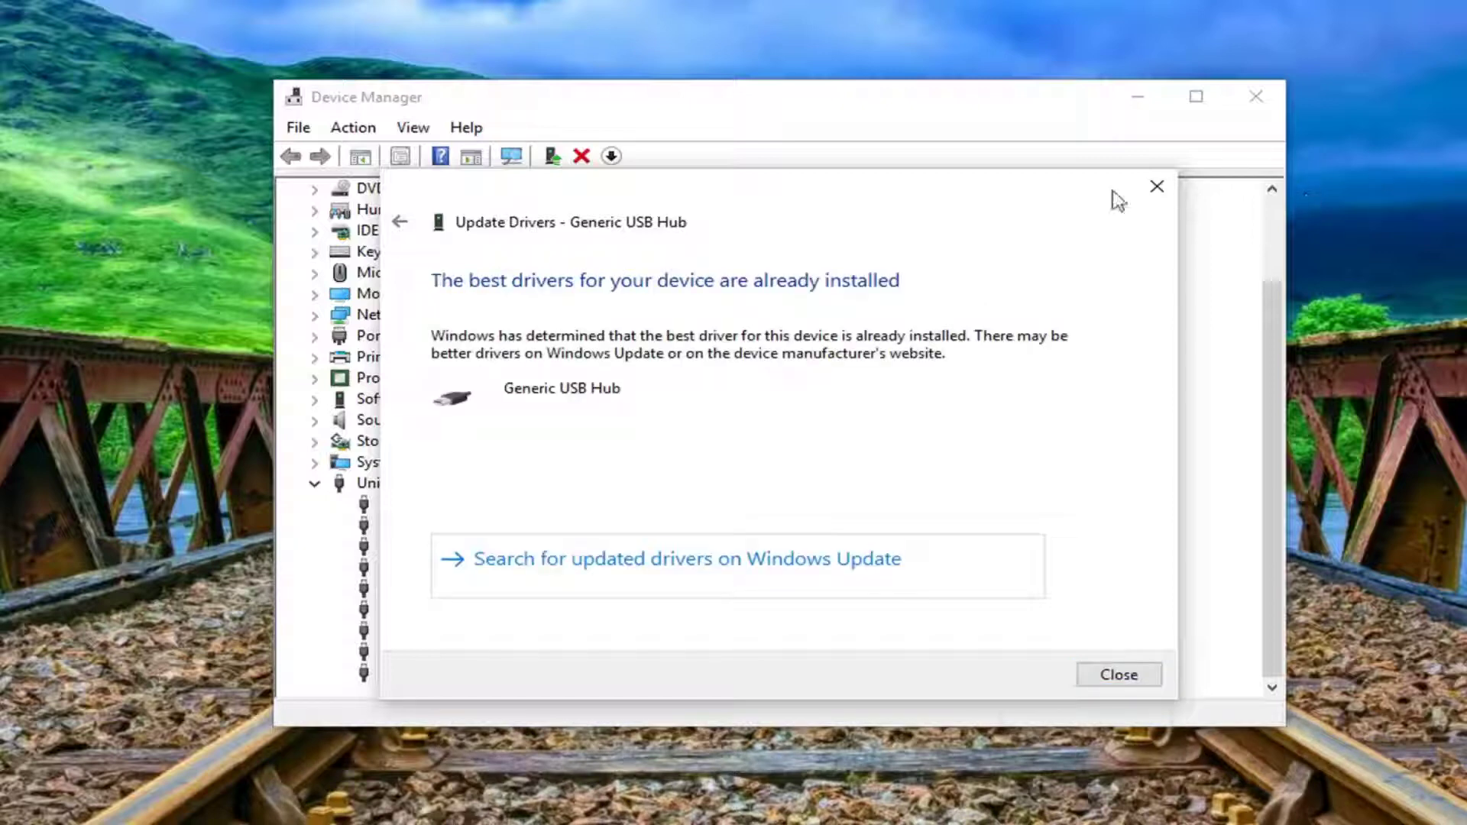
left_click(1130, 680)
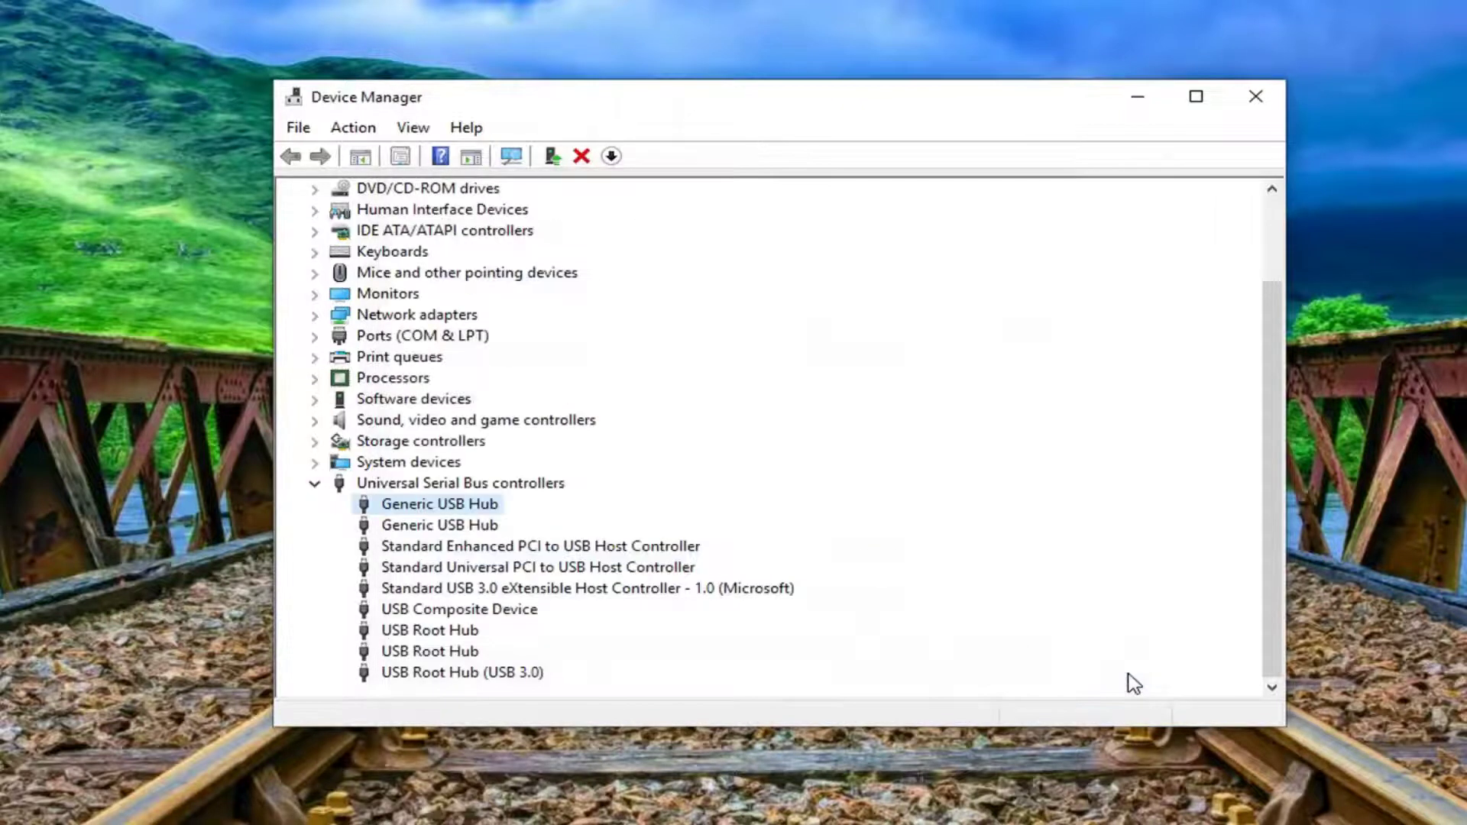